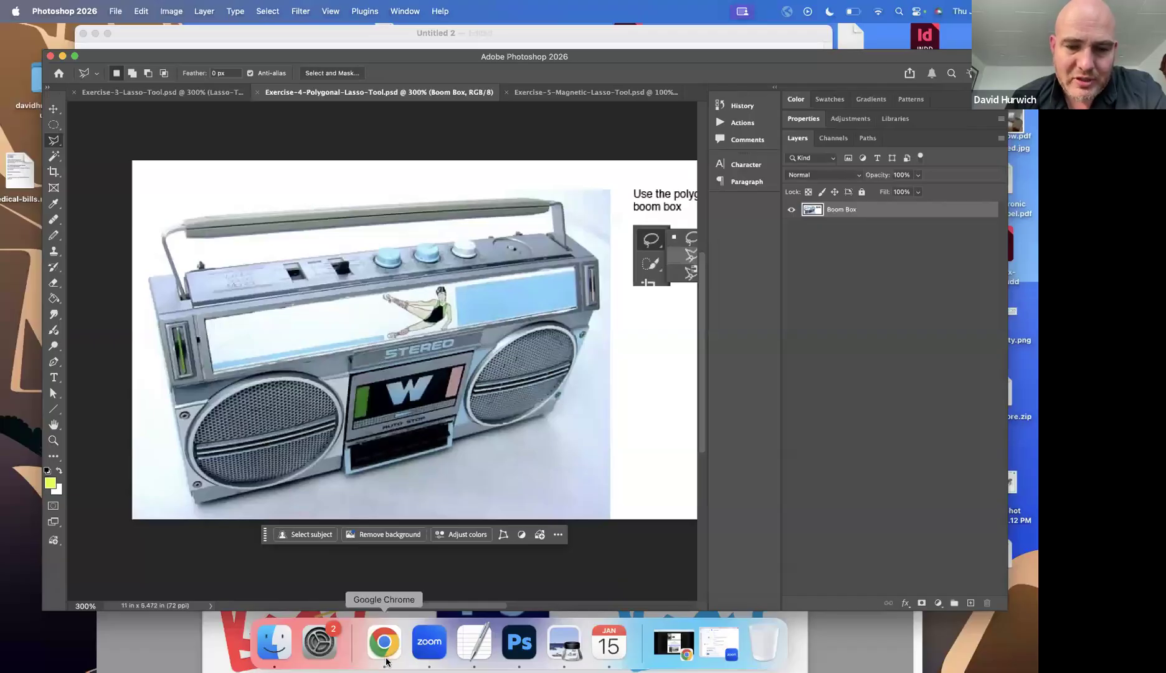
Switch to the TextEdit note and annotate its blank area with points numbered 1 to 5, joined by straight lines into a polygon
left_click(472, 638)
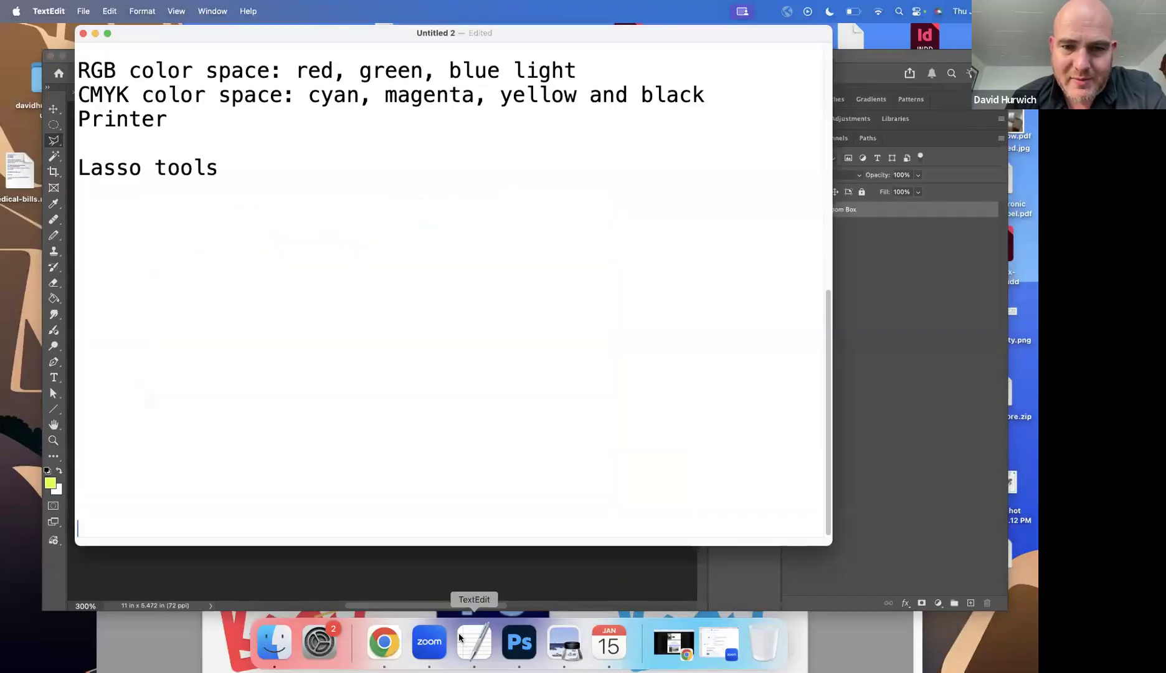
left_click(49, 253)
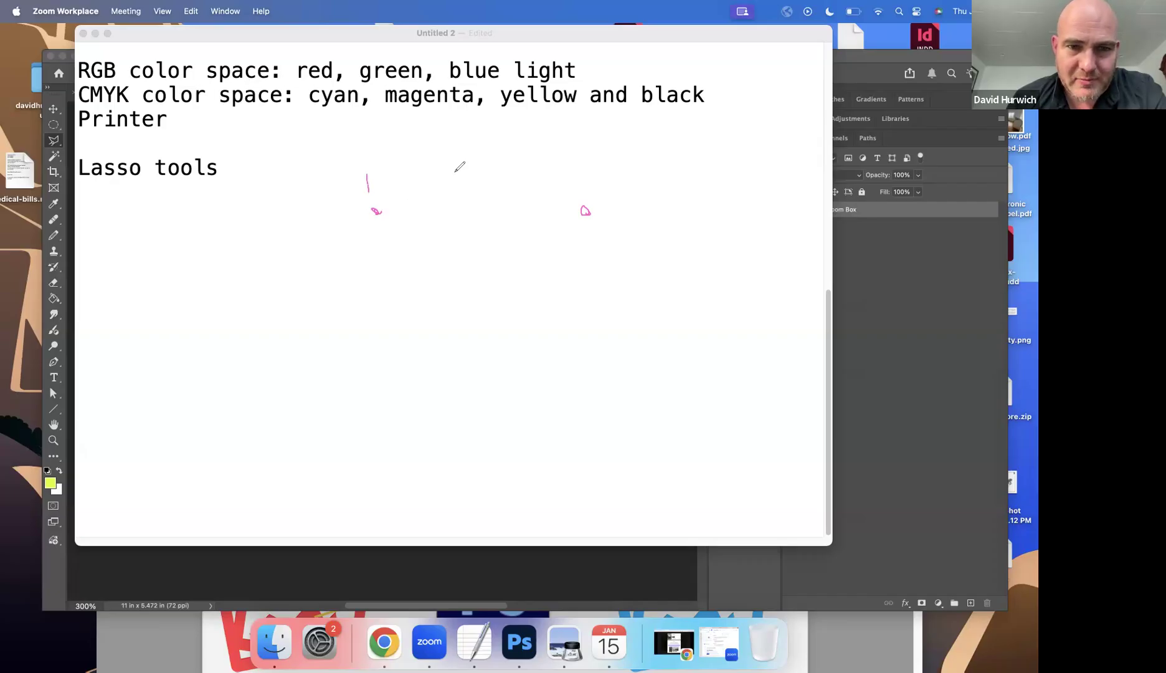
left_click_drag(567, 167, 583, 182)
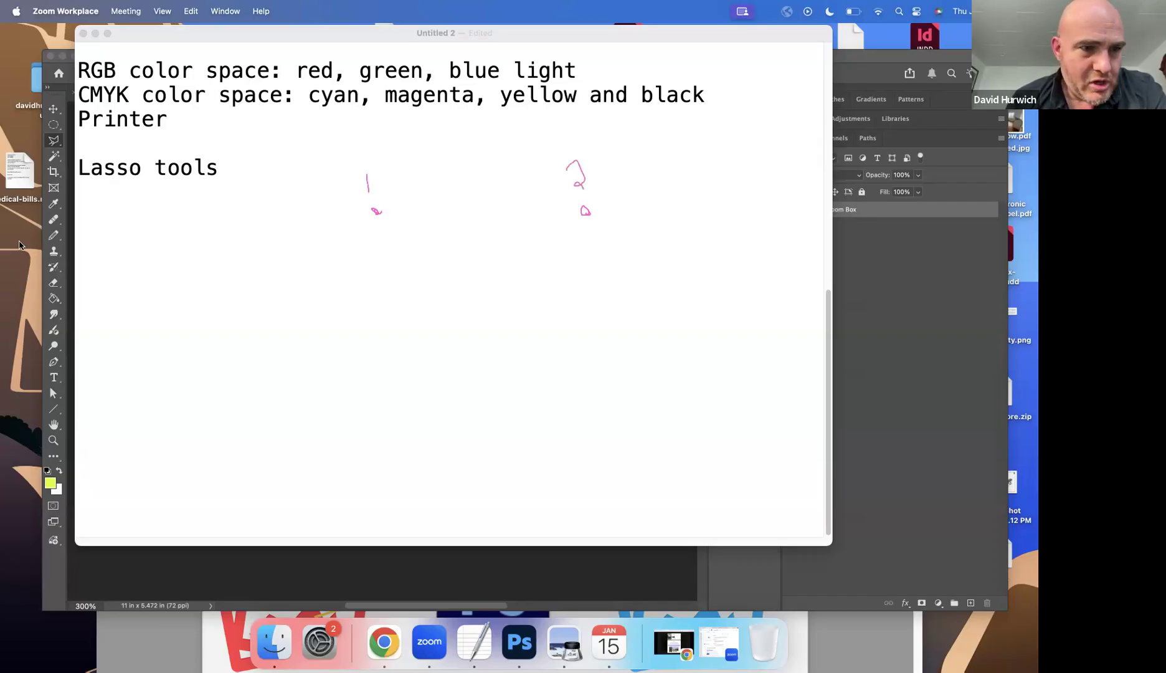
left_click_drag(377, 212, 586, 210)
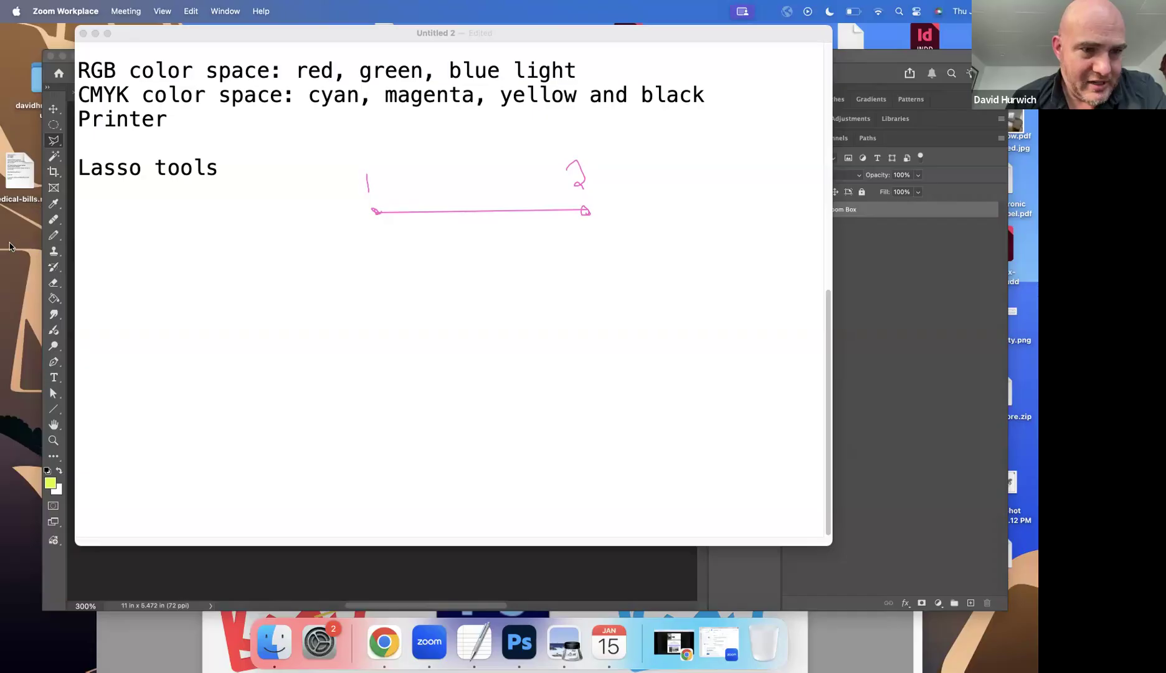
mouse_move(651, 325)
left_mouse_down()
mouse_move(682, 352)
mouse_move(669, 366)
left_mouse_up()
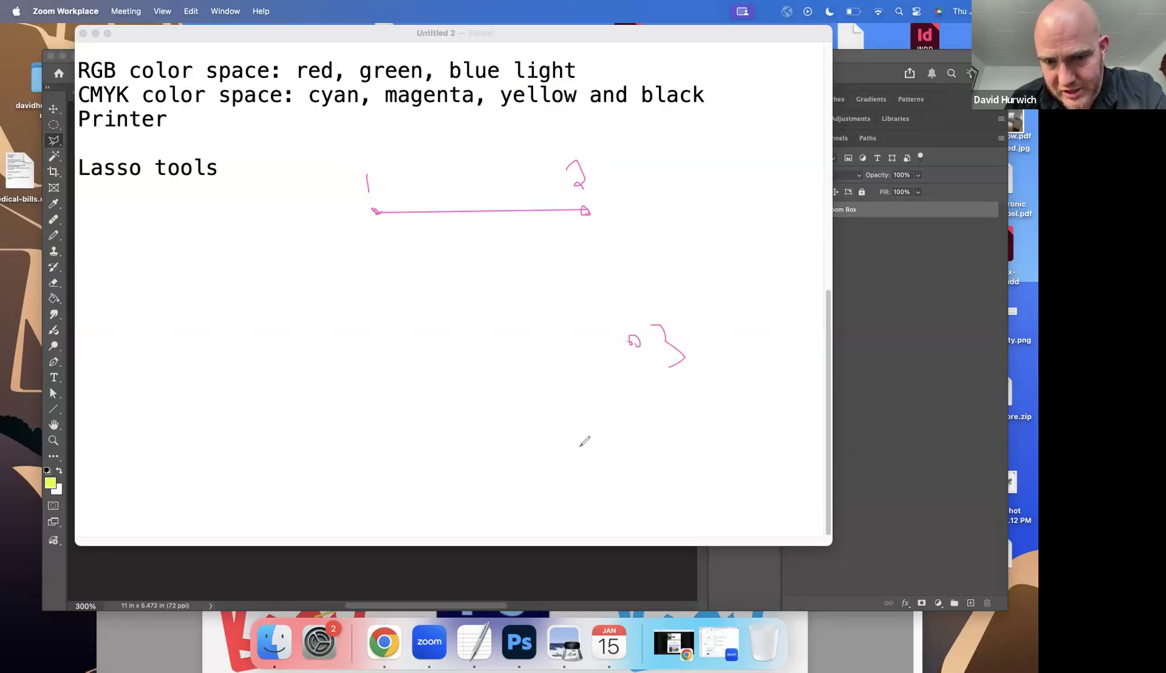
mouse_move(542, 458)
left_mouse_down()
mouse_move(556, 477)
mouse_move(553, 511)
left_mouse_up()
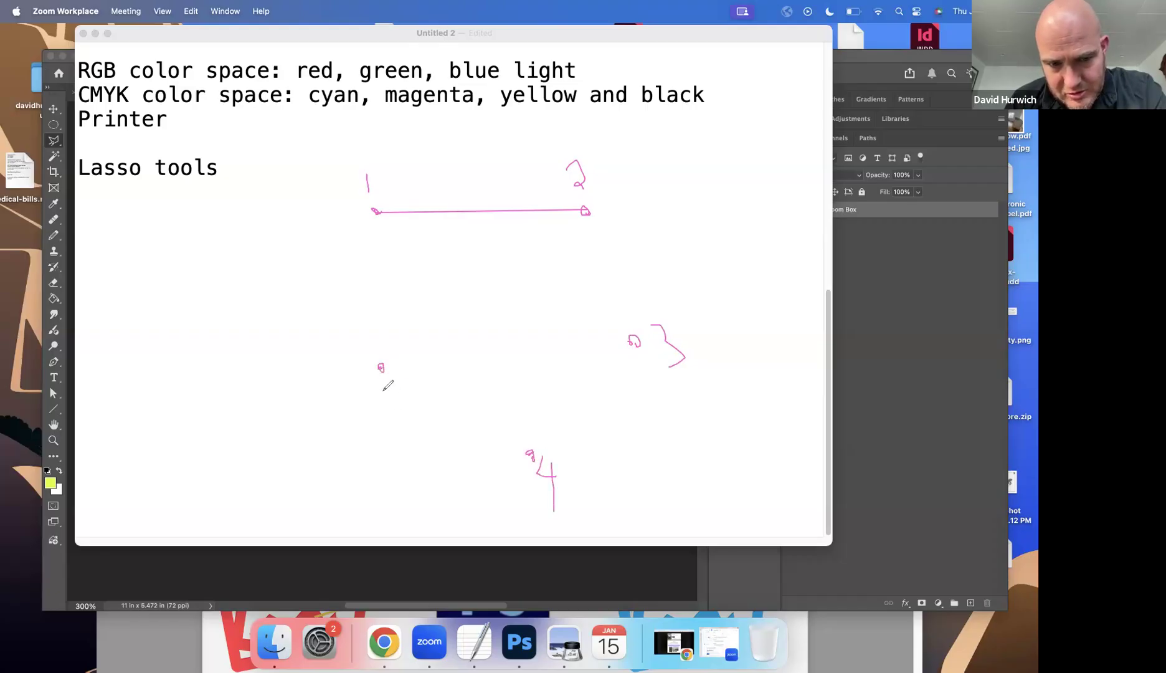
left_click_drag(400, 411, 370, 411)
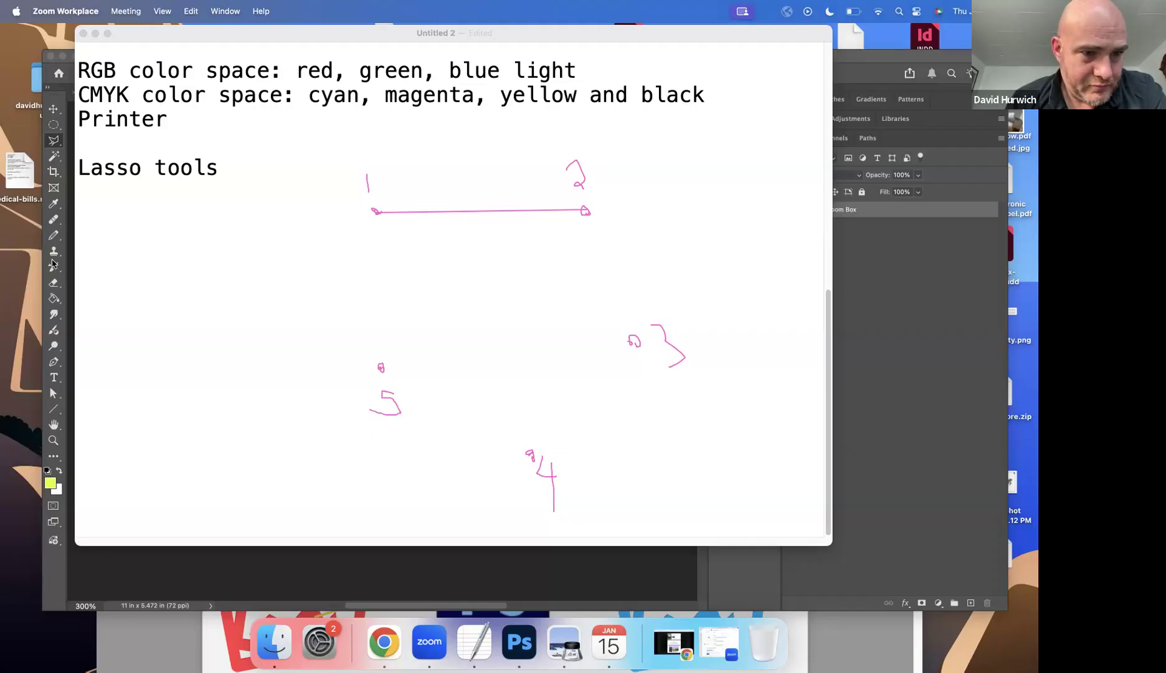
mouse_move(618, 334)
left_mouse_down()
mouse_move(634, 341)
mouse_move(528, 456)
mouse_move(471, 408)
mouse_move(380, 366)
left_mouse_up()
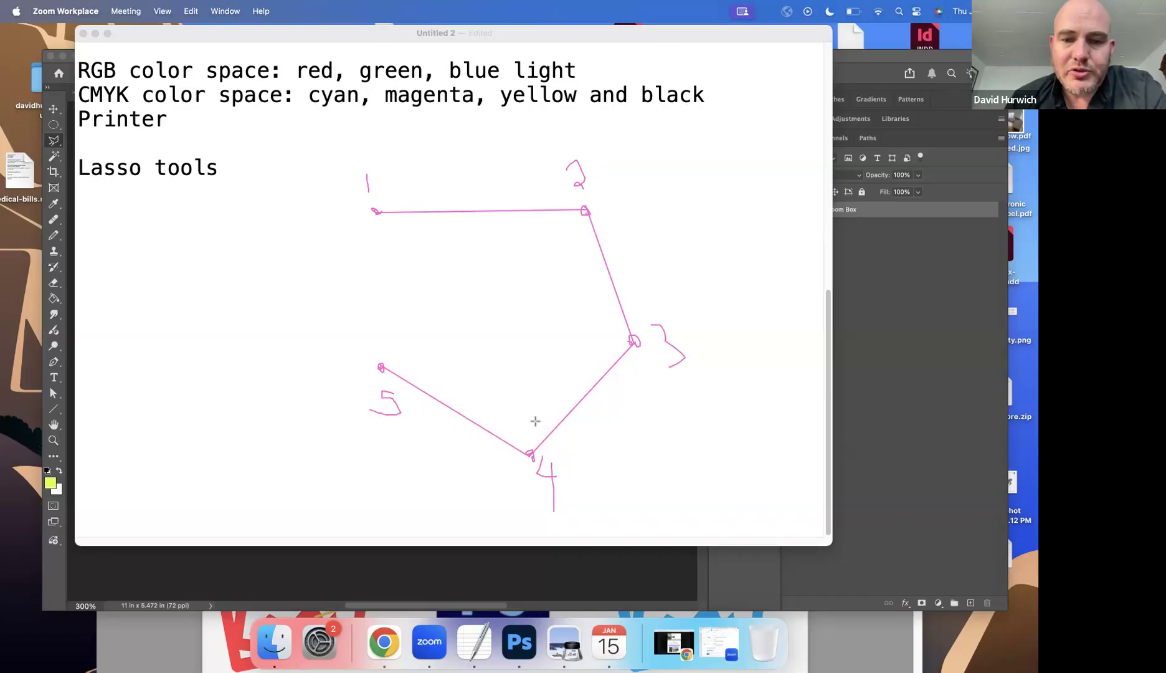
left_click_drag(381, 243, 377, 213)
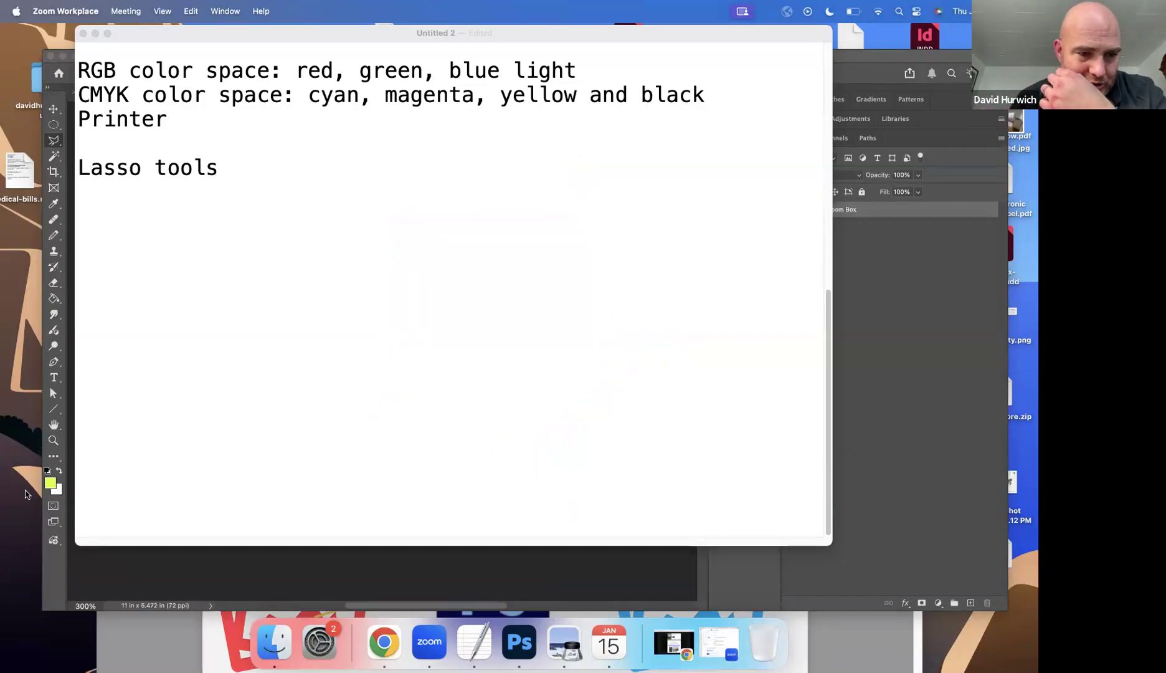
Switch back to Photoshop and trace the boom box with the Polygonal Lasso from its lower left corner along the base and up the right side
left_click(155, 583)
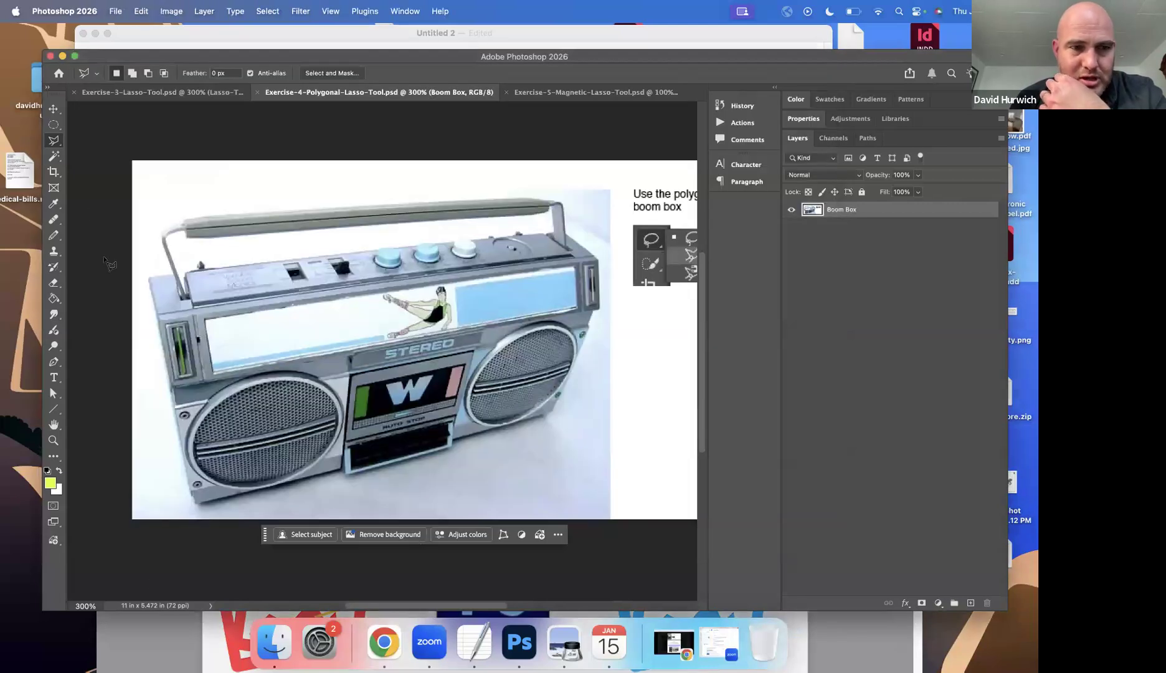
left_click(195, 505)
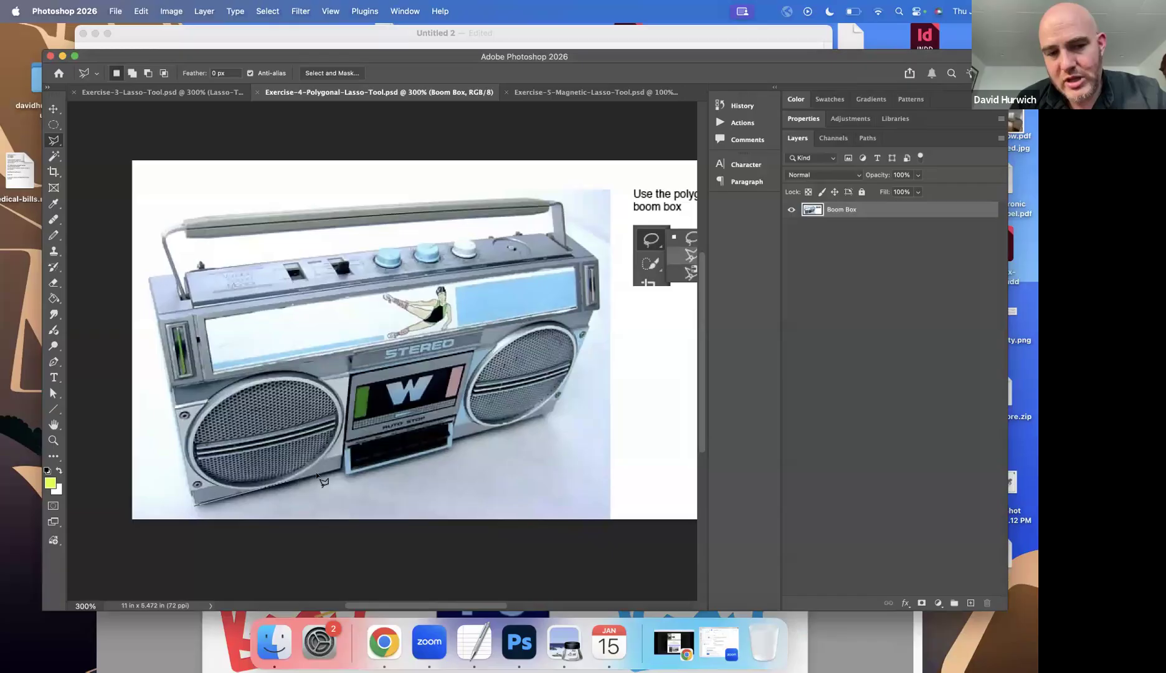
left_click(341, 472)
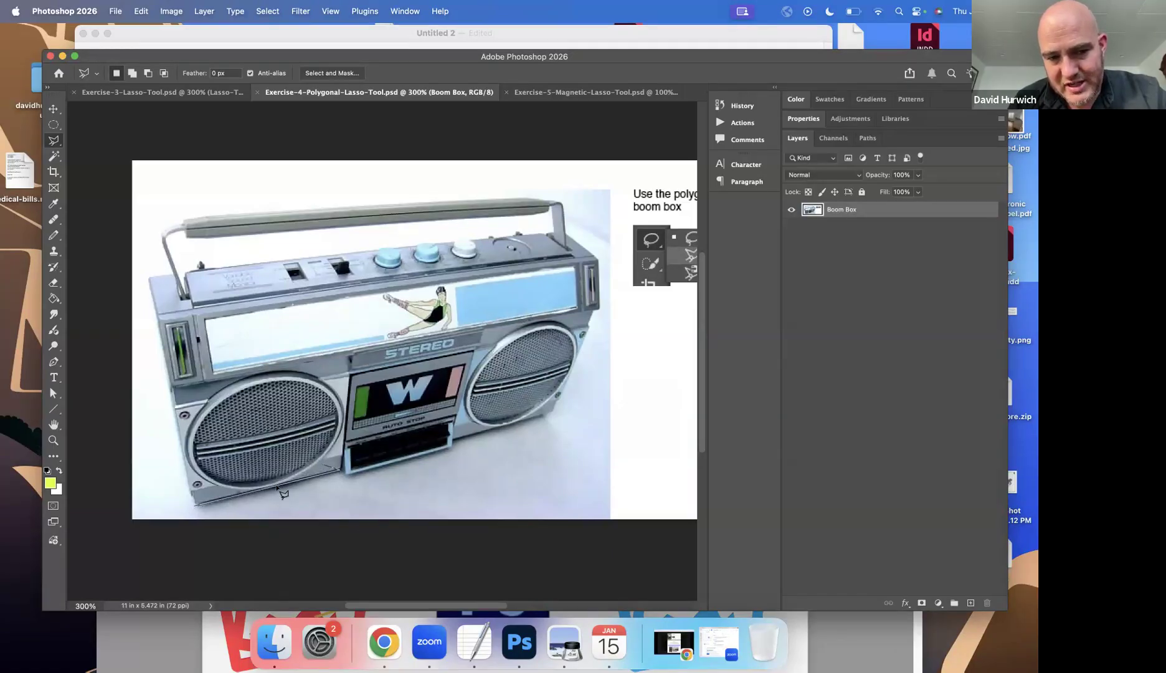
left_click(339, 471)
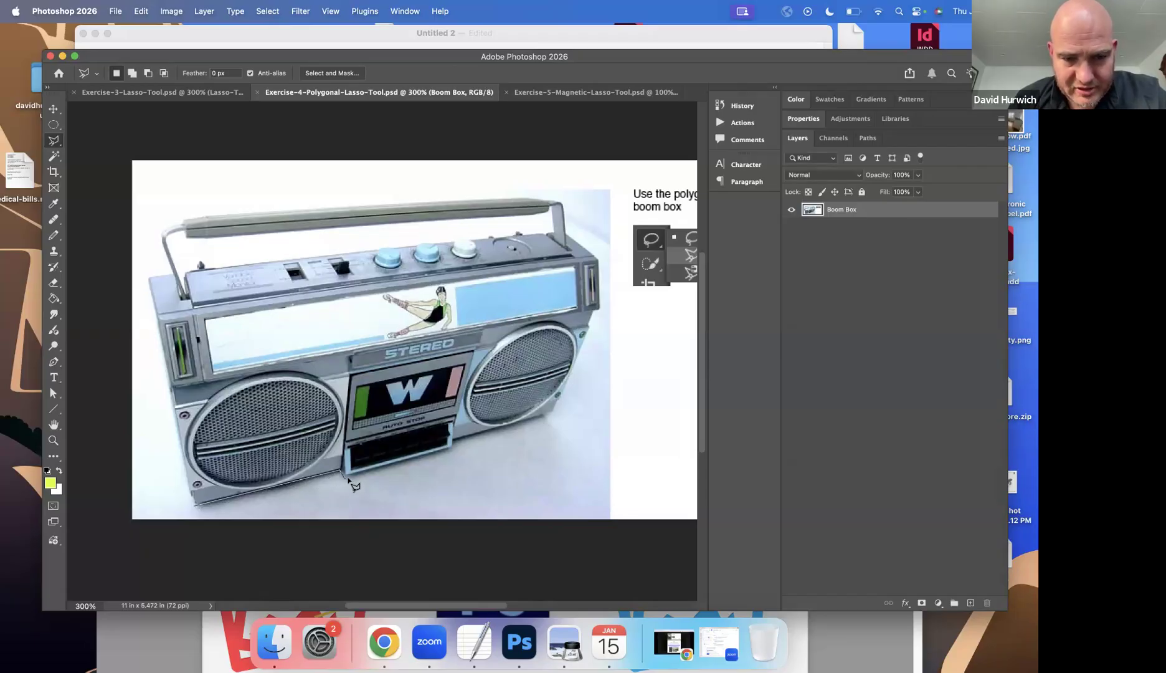
left_click(454, 442)
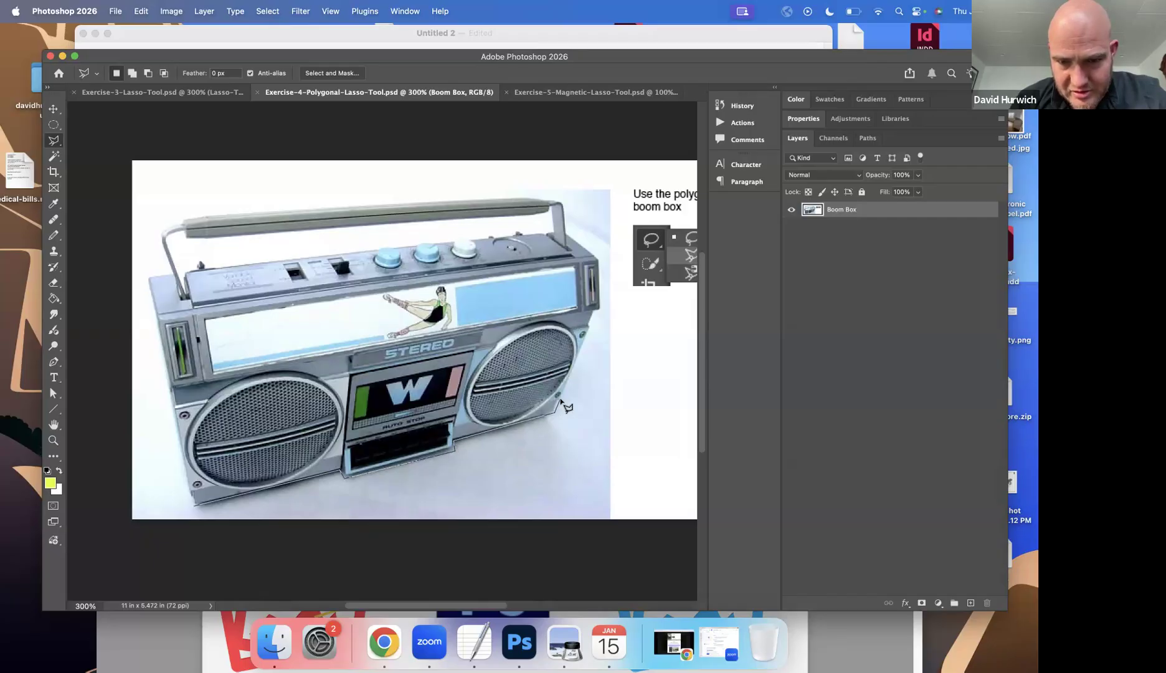
left_click(597, 311)
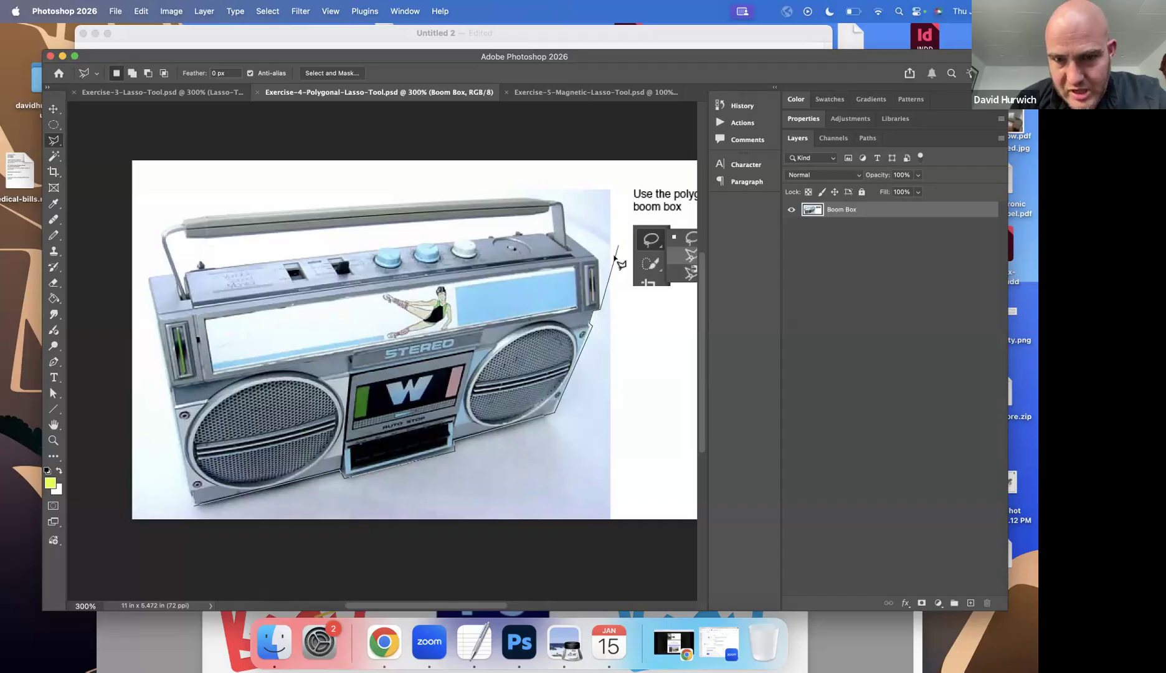
Place stray Polygonal Lasso points across the boom box front and remove them one by one
left_click(434, 305)
left_click(369, 378)
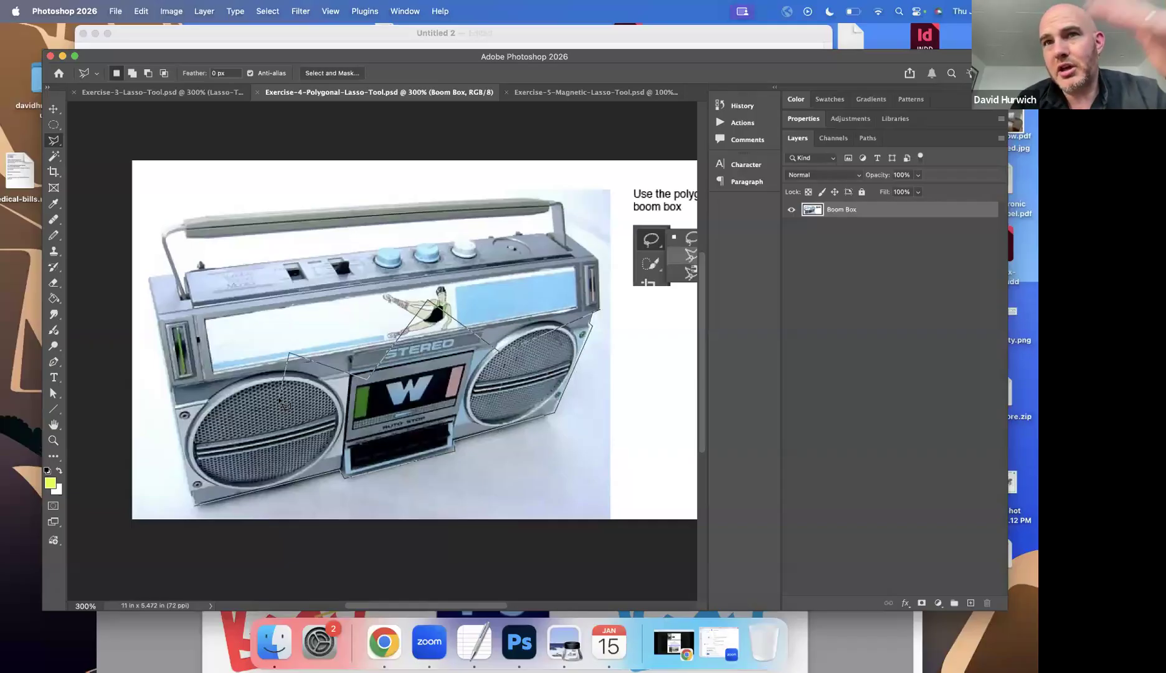
key("BackSpace")
key("BackSpace")
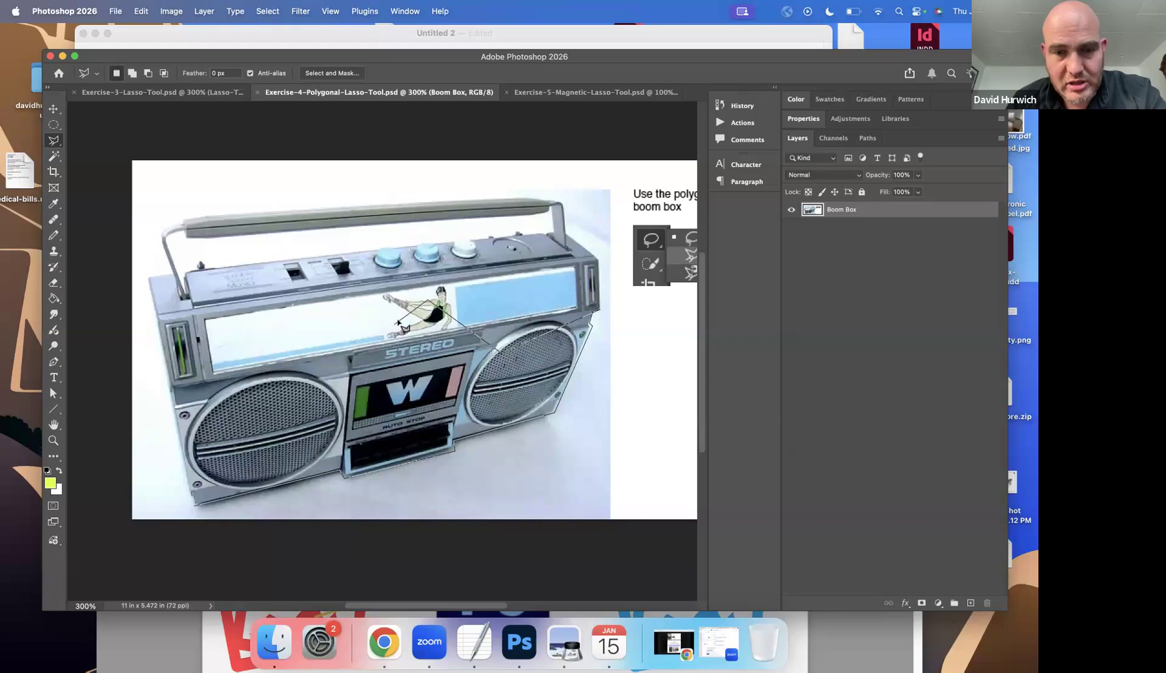
key("BackSpace")
key("BackSpace")
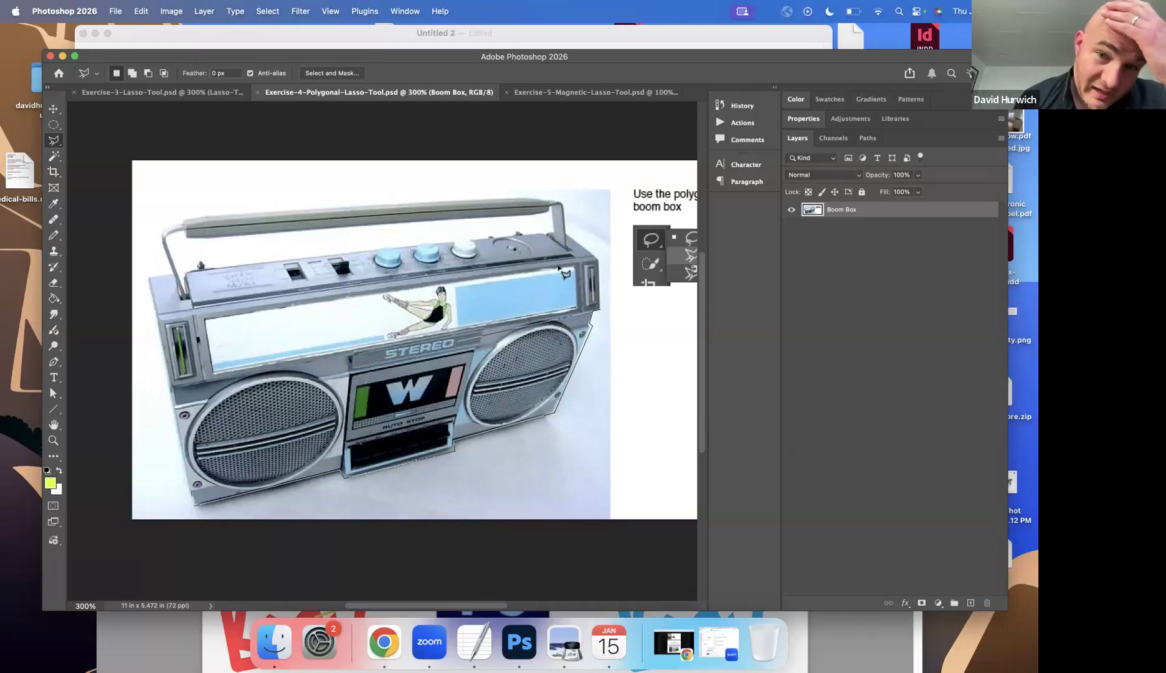
Continue the lasso outline around the handle and down the left side, closing the selection at the lower left corner
left_click(600, 258)
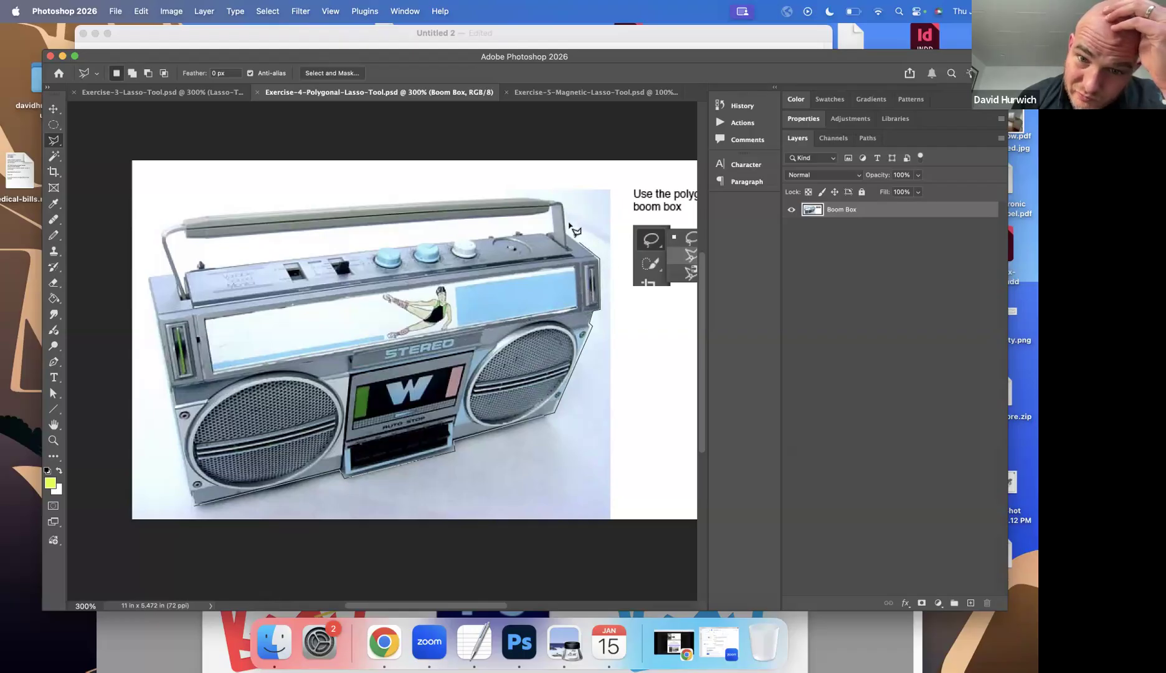
left_click(566, 233)
left_click(563, 198)
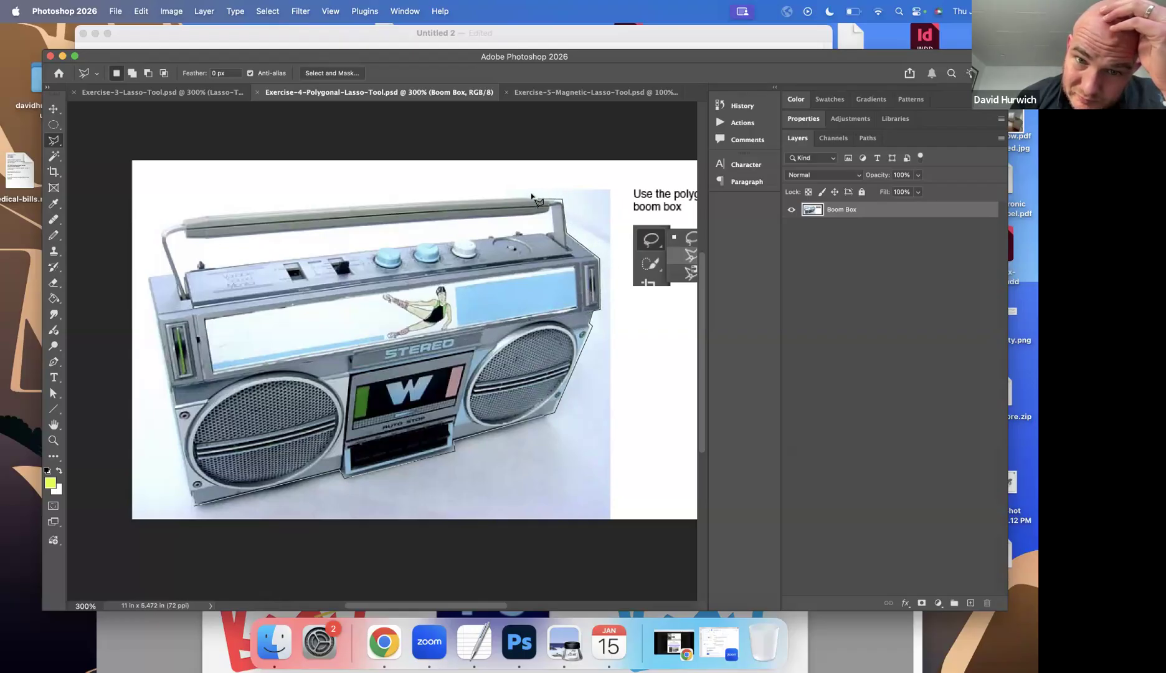
left_click(181, 221)
left_click(154, 231)
left_click(170, 274)
left_click(149, 278)
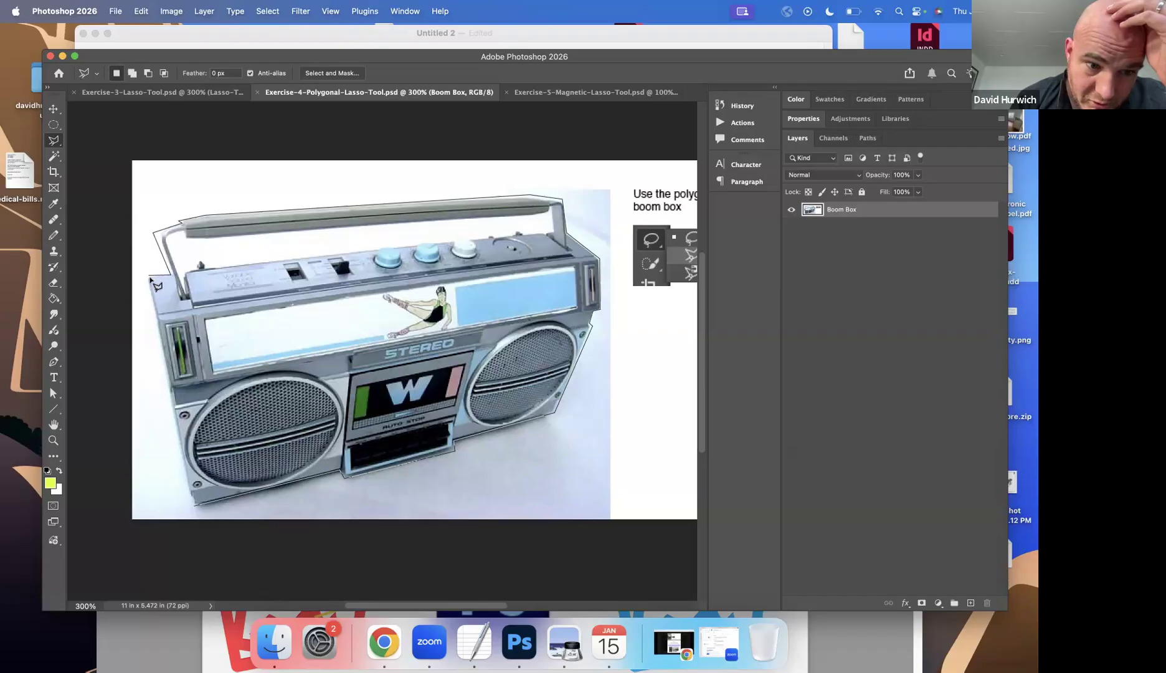
left_click(192, 508)
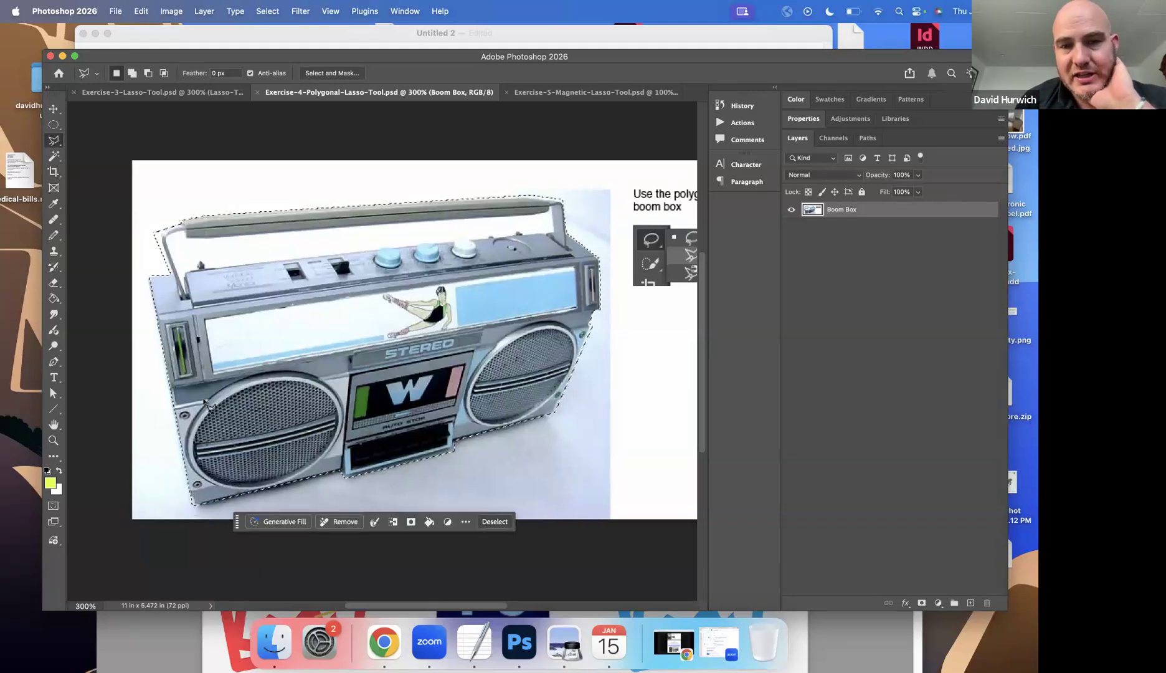
Try moving the selected boom box with the Move tool and undo the move
left_click(53, 108)
left_click_drag(324, 340, 344, 280)
key("super+z")
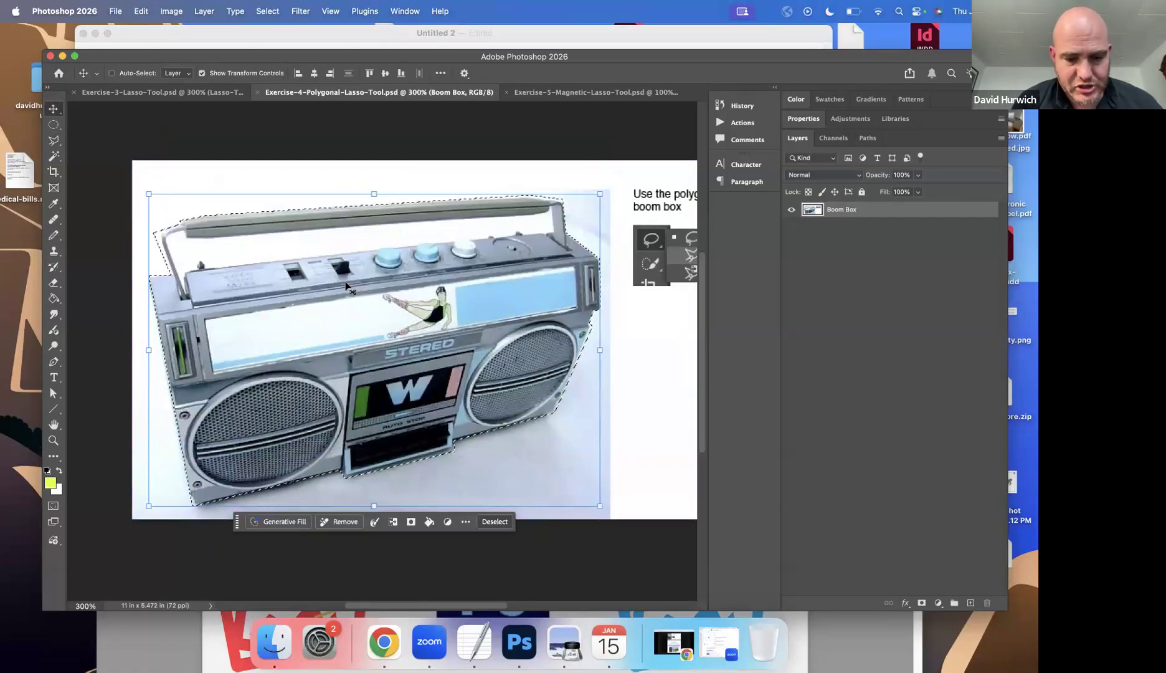
Deselect the boom box and set the Polygonal Lasso's feather to 10 px
left_click(53, 142)
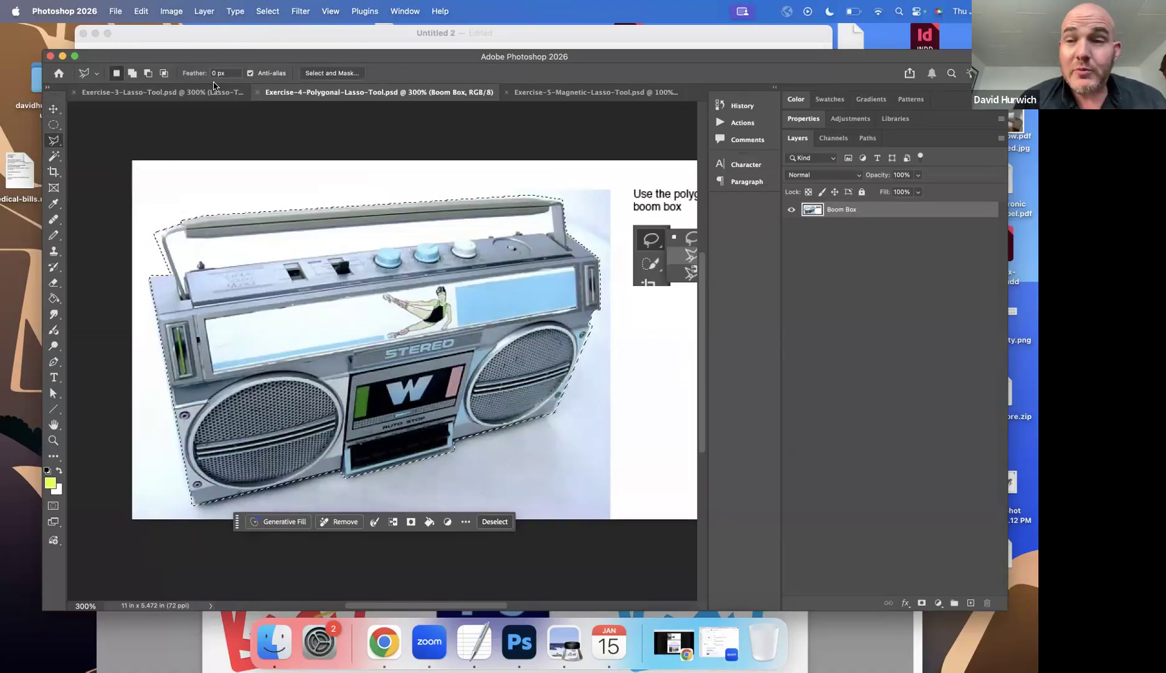
key("super+d")
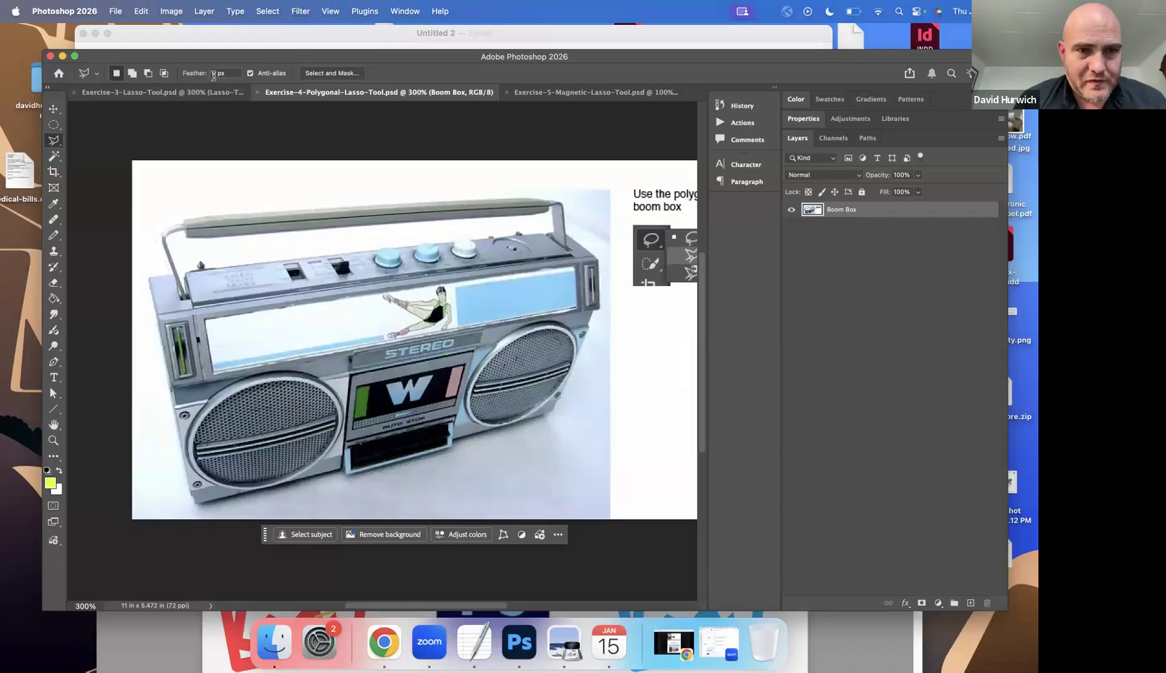
type("10")
key("Return")
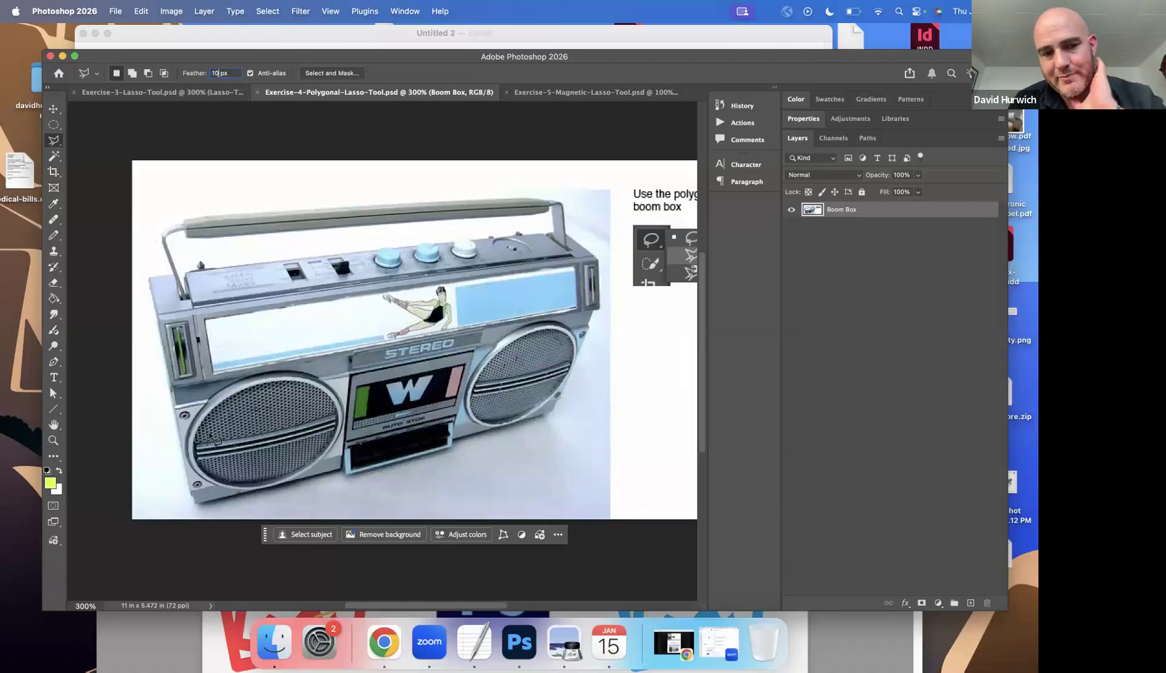
Draw a feathered four-sided selection across the boom box front and move the selected pixels up over the handle
left_click(495, 392)
left_click(547, 284)
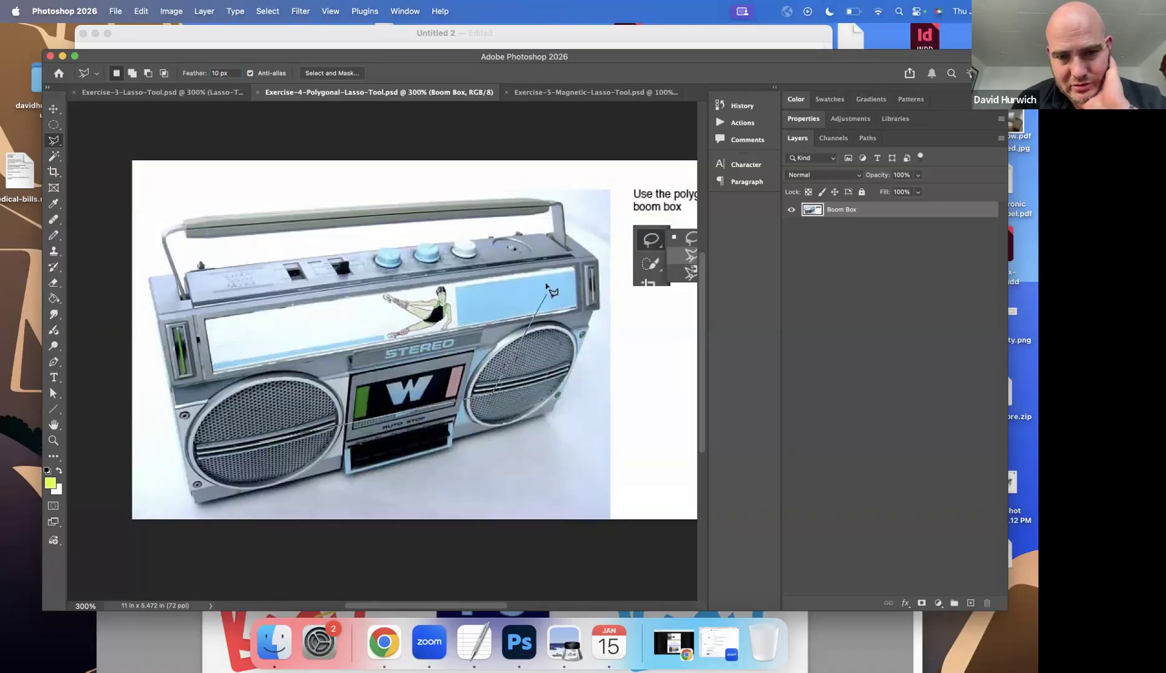
left_click(222, 319)
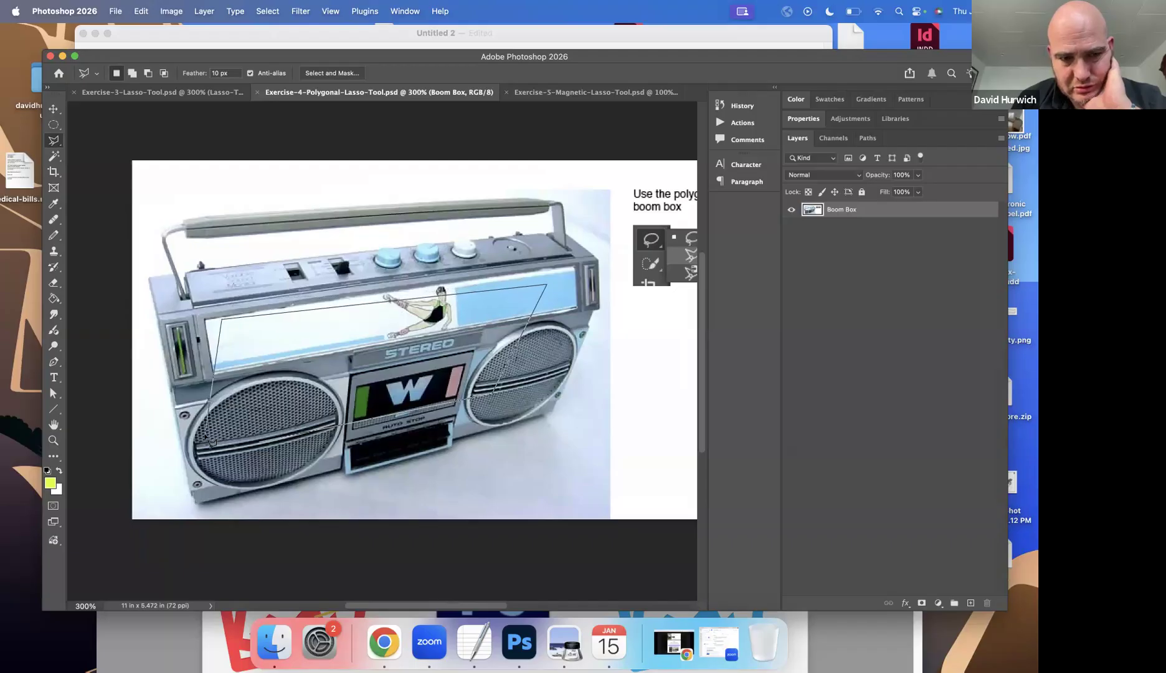
left_click(212, 441)
key("v")
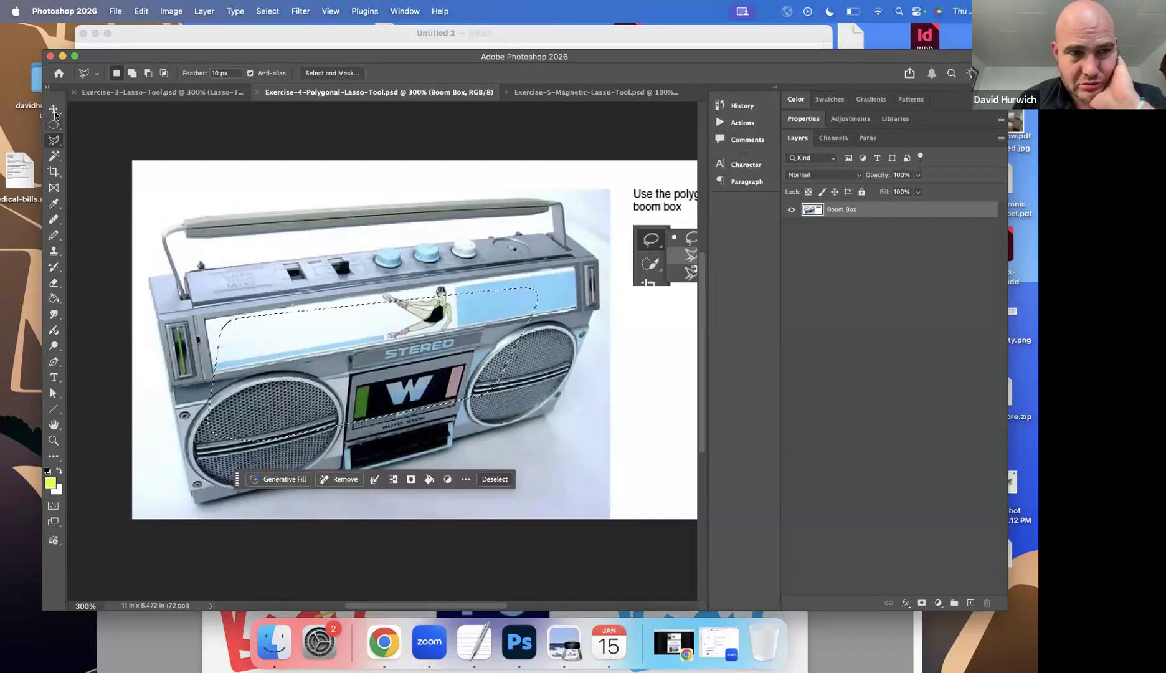
left_click_drag(300, 354, 387, 241)
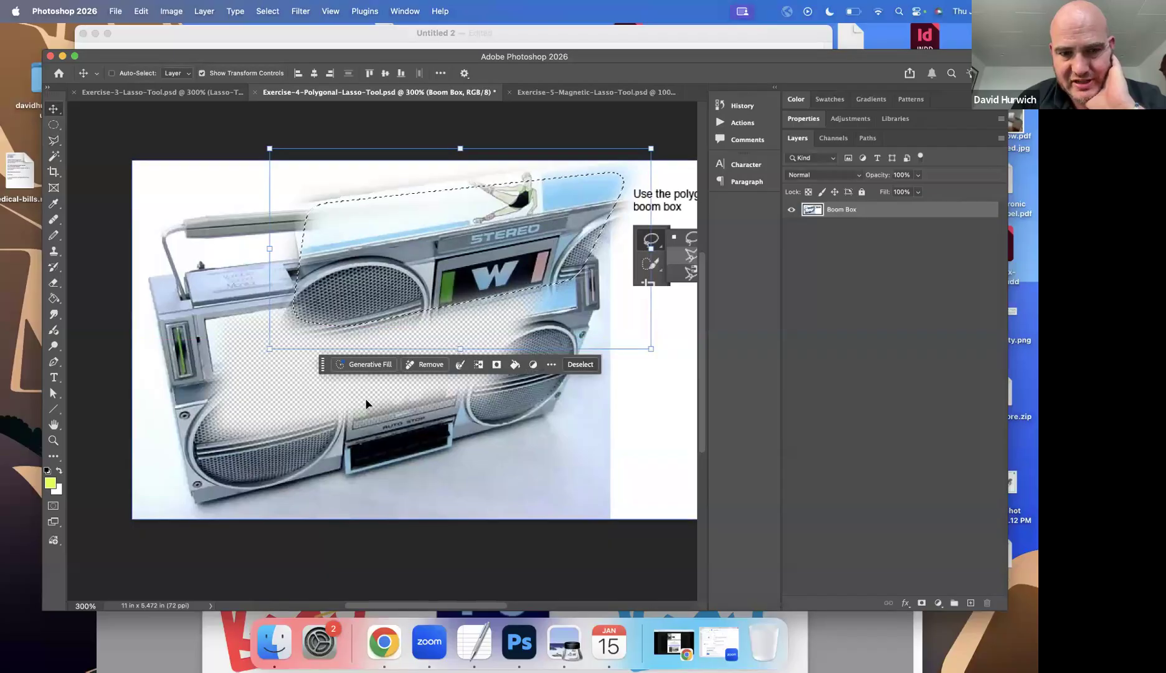
Undo the feathered move and step through the history to restore the boom box outline selection
key("super+z")
key("super+z")
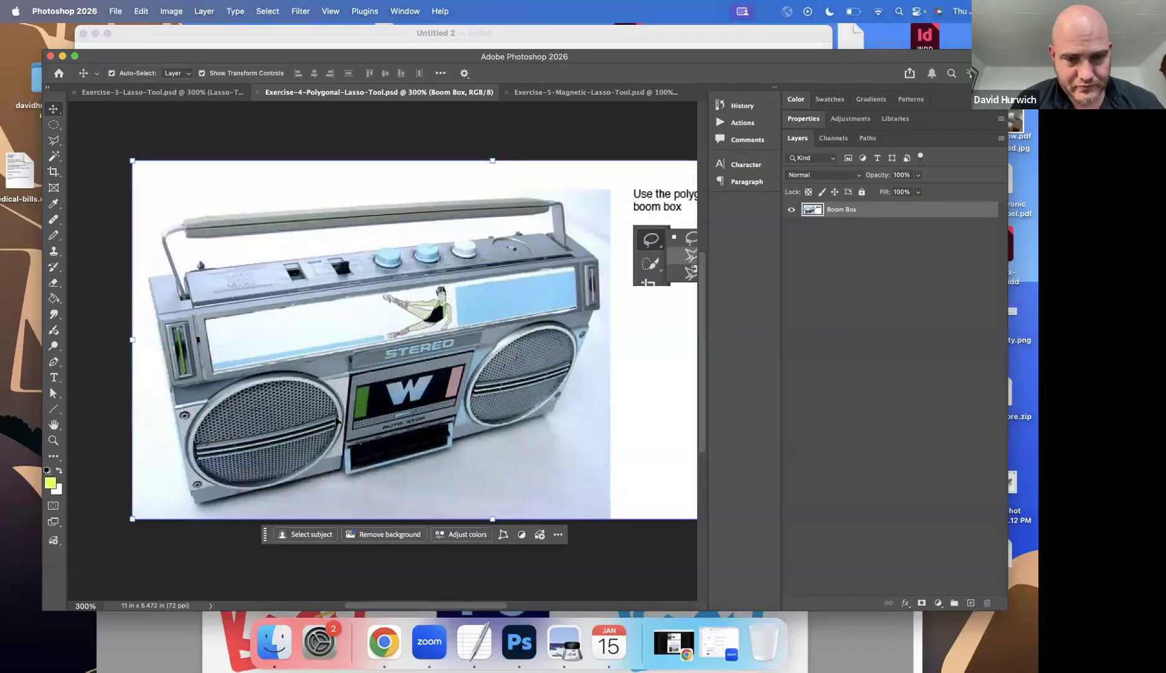
key("super+shift+z")
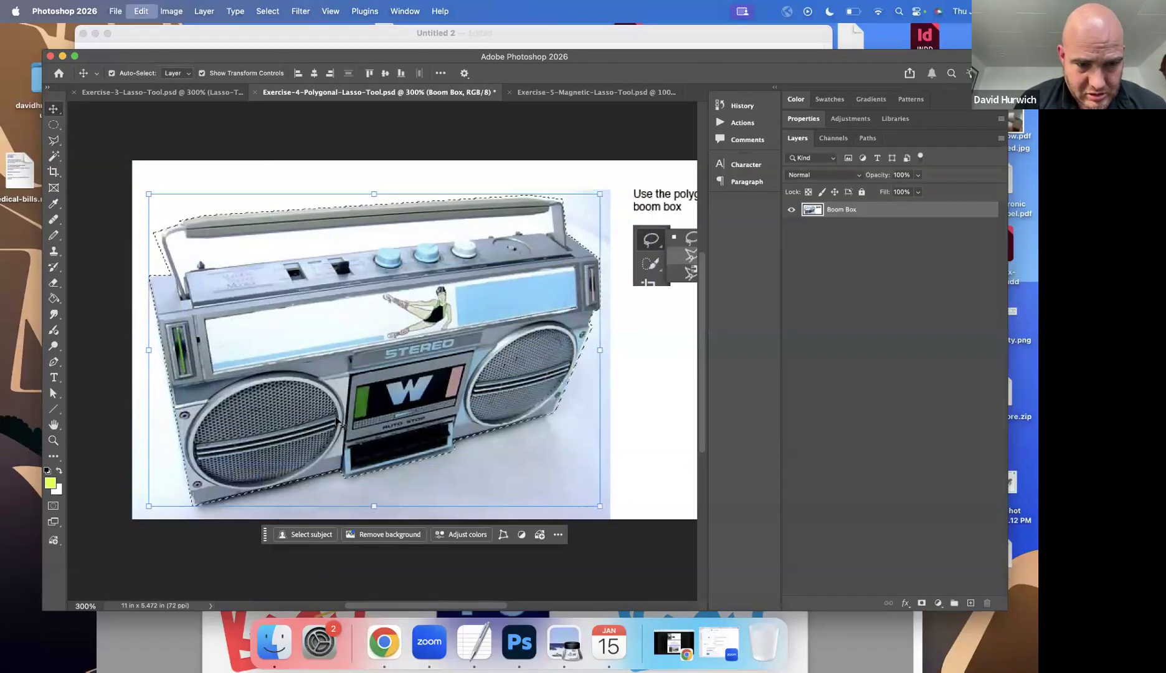
Try subtracting the gap under the handle from the boom box selection with the Polygonal Lasso at a 10 px feather
left_click(53, 140)
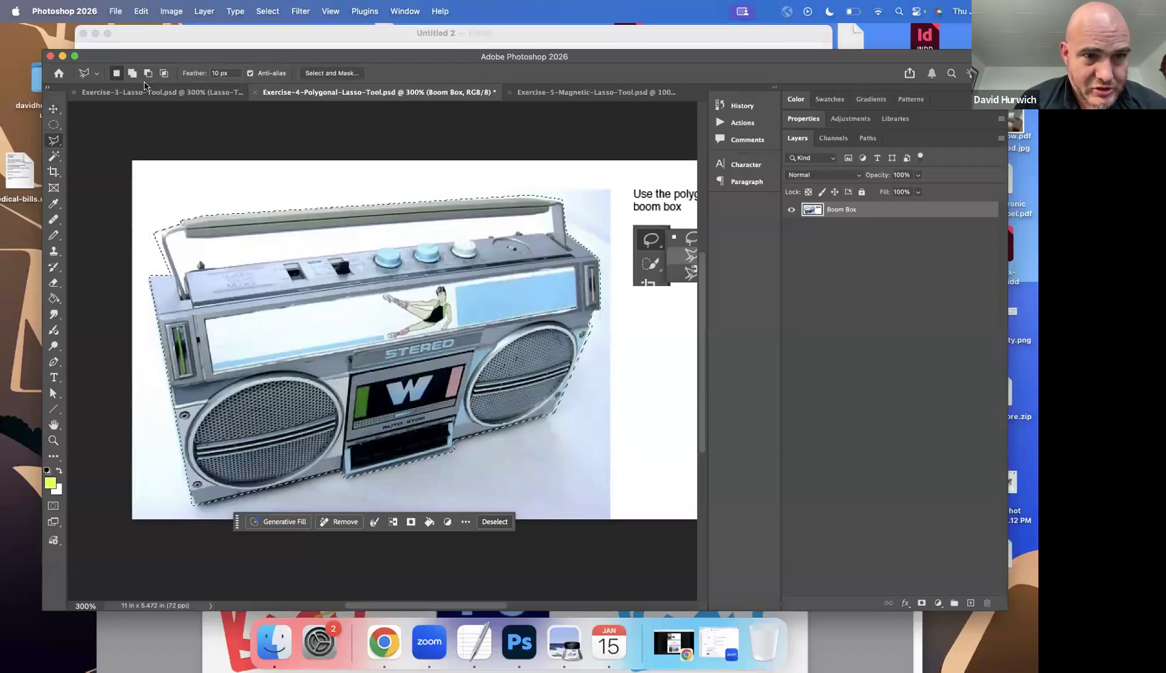
left_click(146, 73)
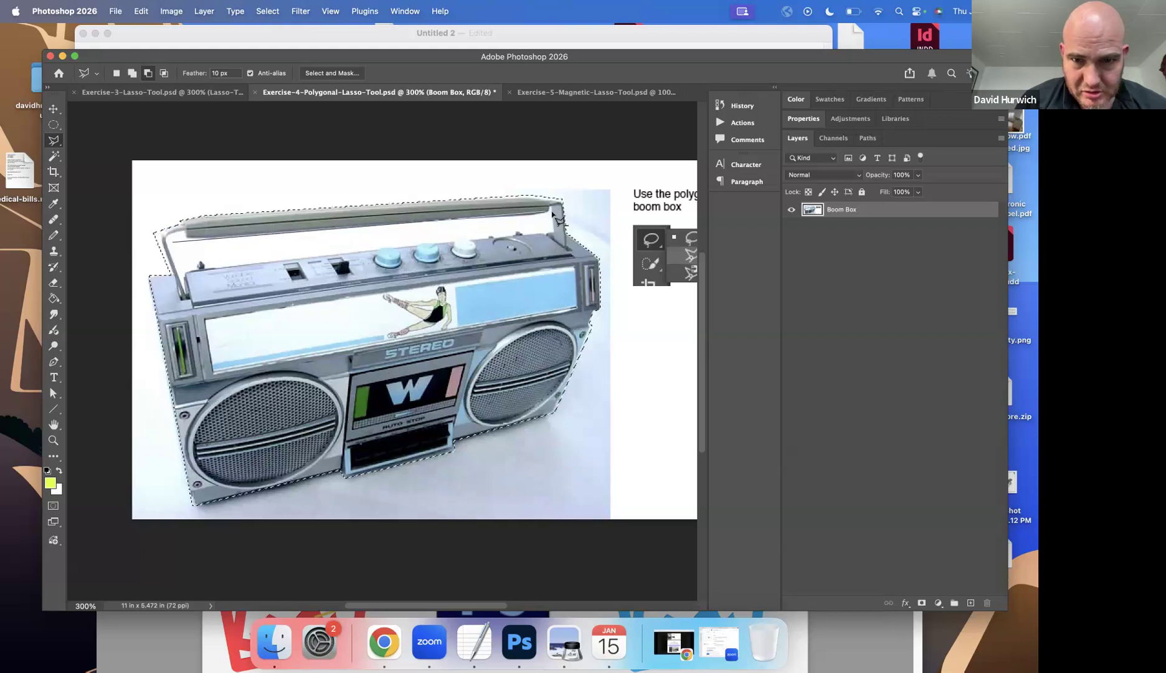
left_click(554, 237)
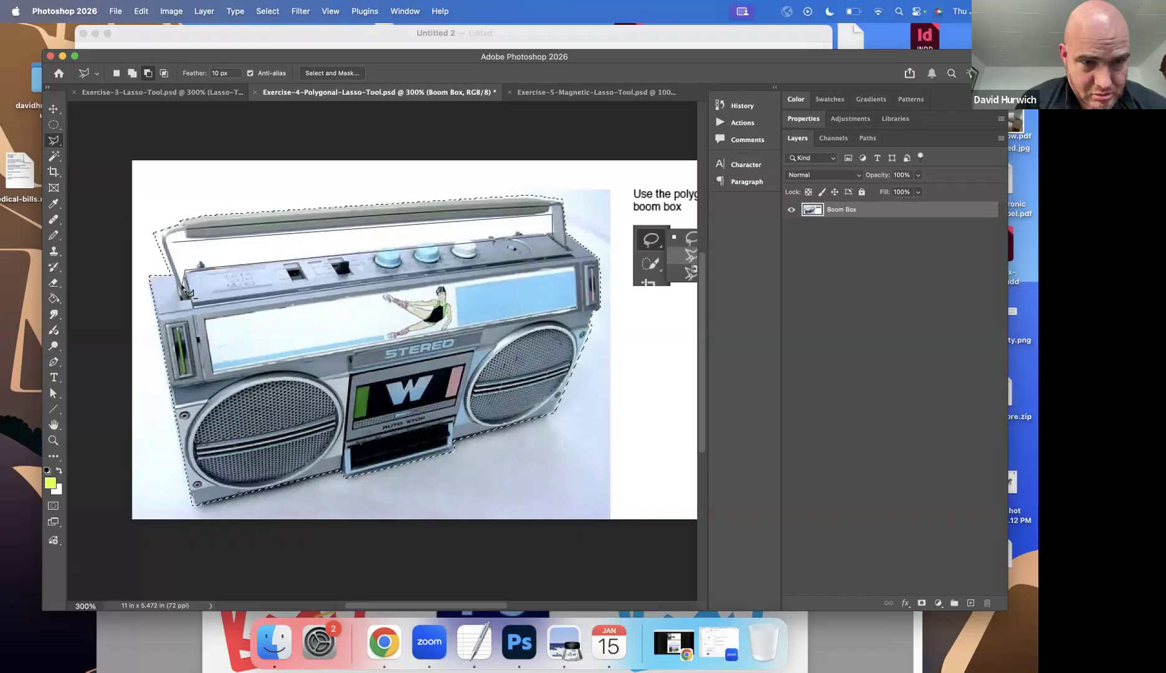
left_click(174, 244)
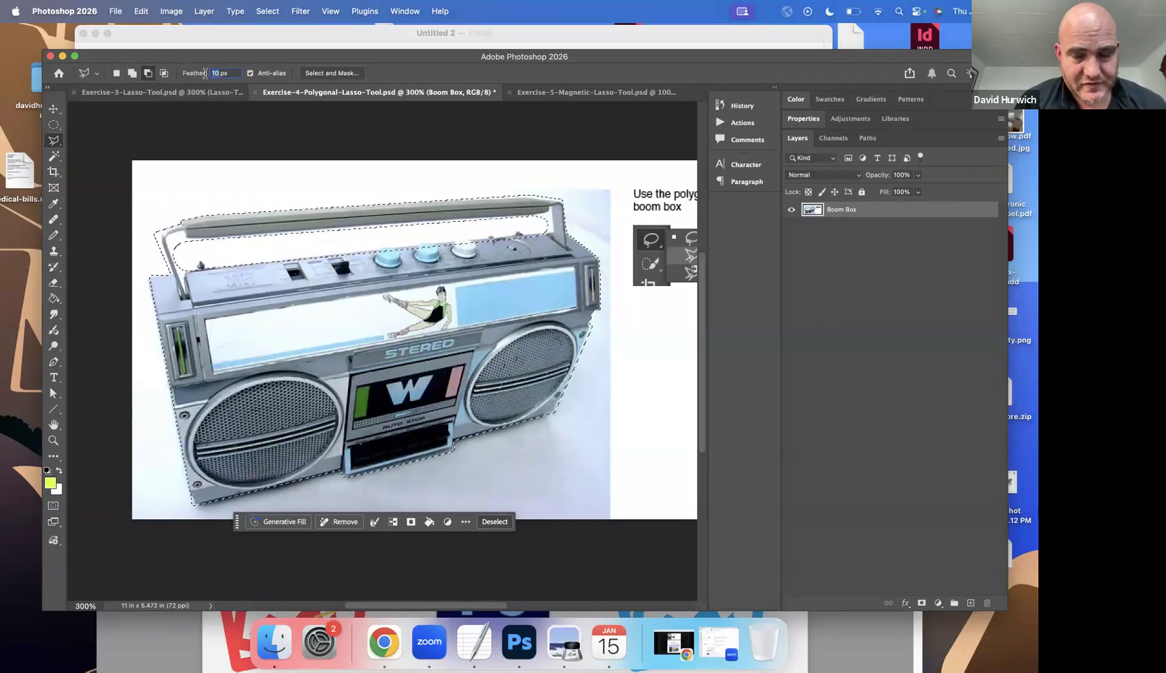
Try moving the selected boom box down over the photo, and undo the move and the selection edits until nothing is selected
left_click(53, 109)
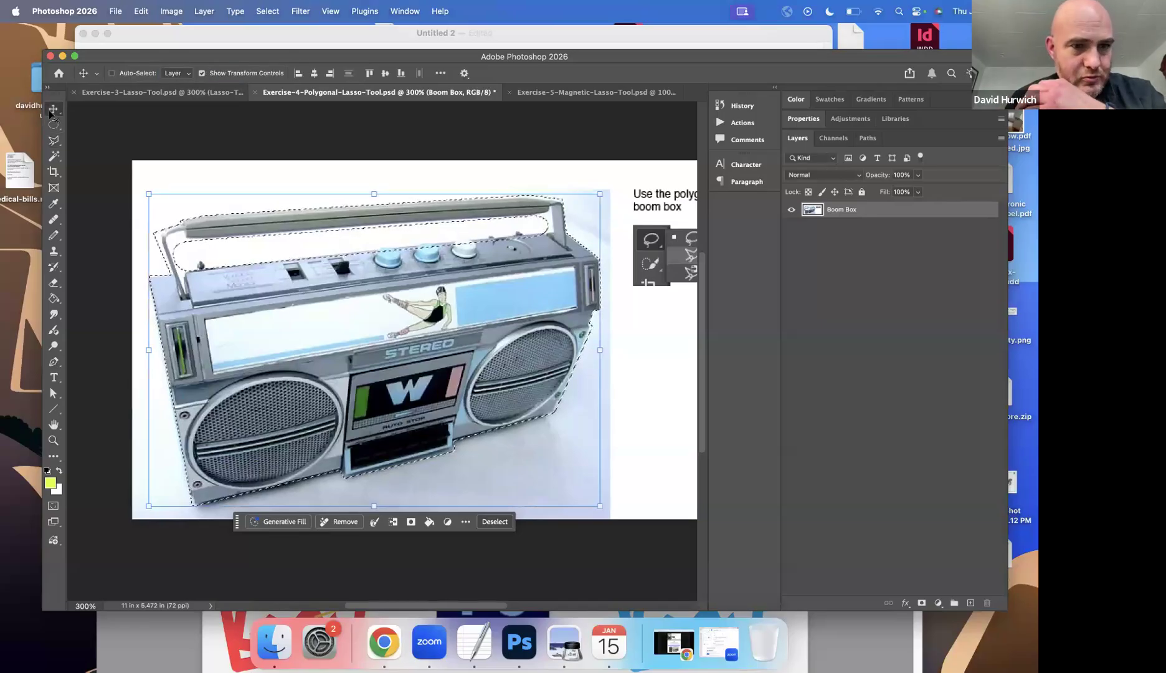
left_click_drag(400, 319, 300, 350)
key("super+z")
key("super+z")
key("super+z")
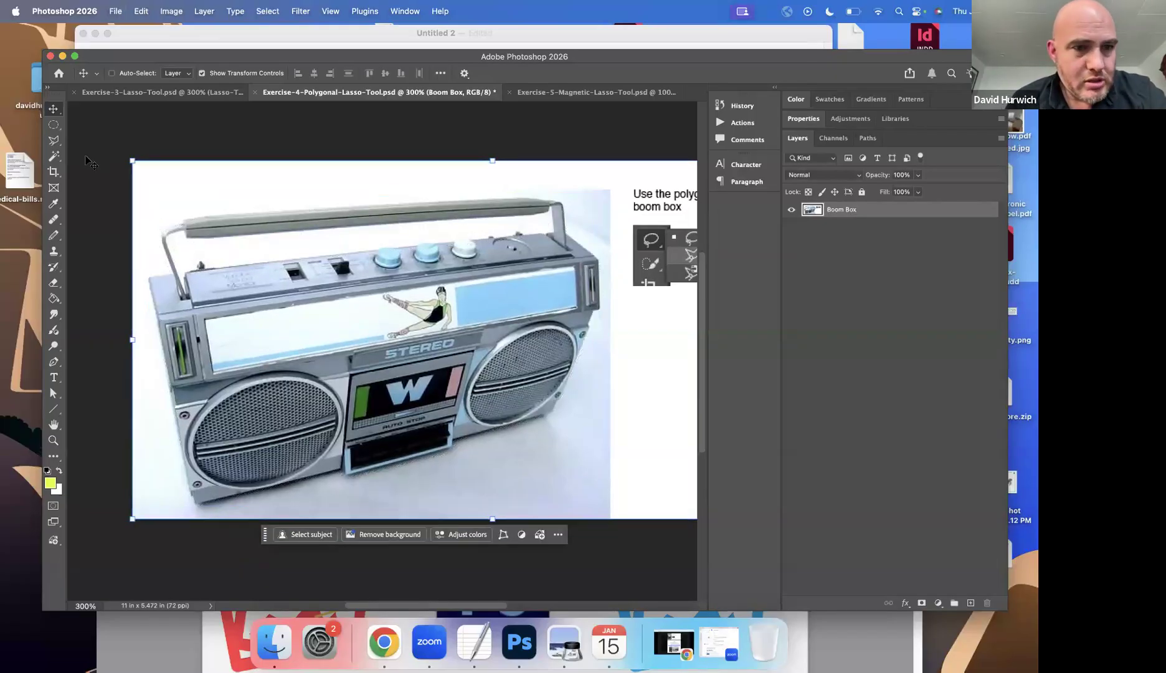
Set the Polygonal Lasso's feather to 0 px, try closing a selection early along the boom box's lower edge, and deselect it
left_click(53, 140)
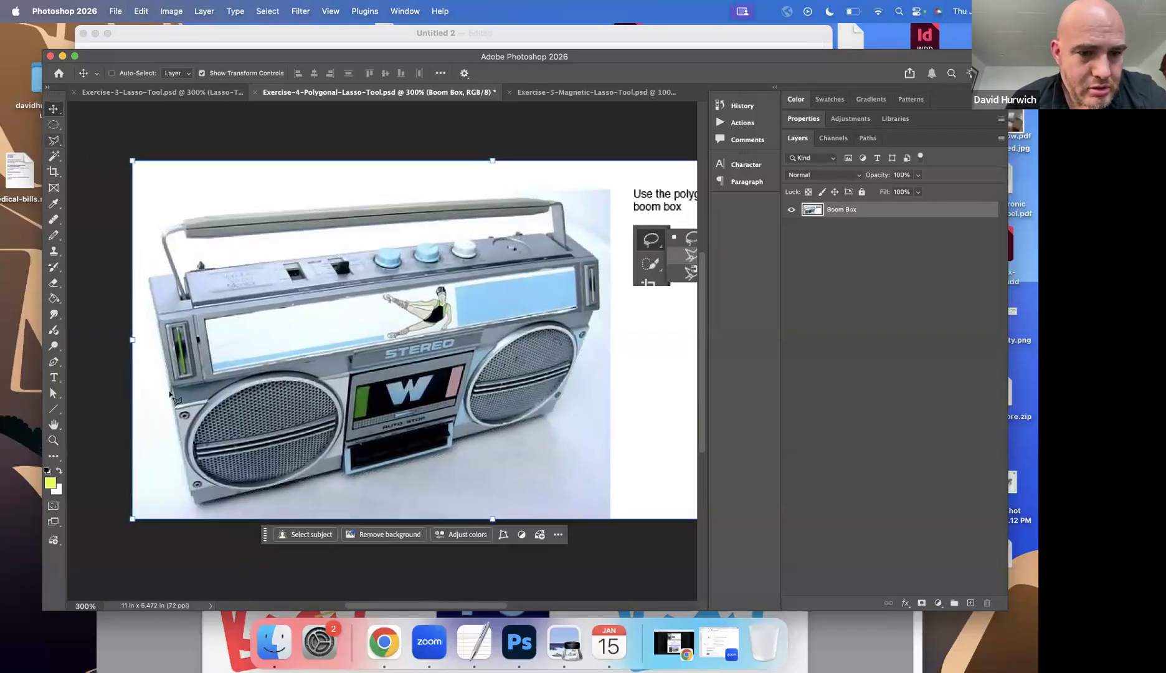
left_click(194, 507)
left_click(347, 479)
left_click(553, 423)
double_click(602, 318)
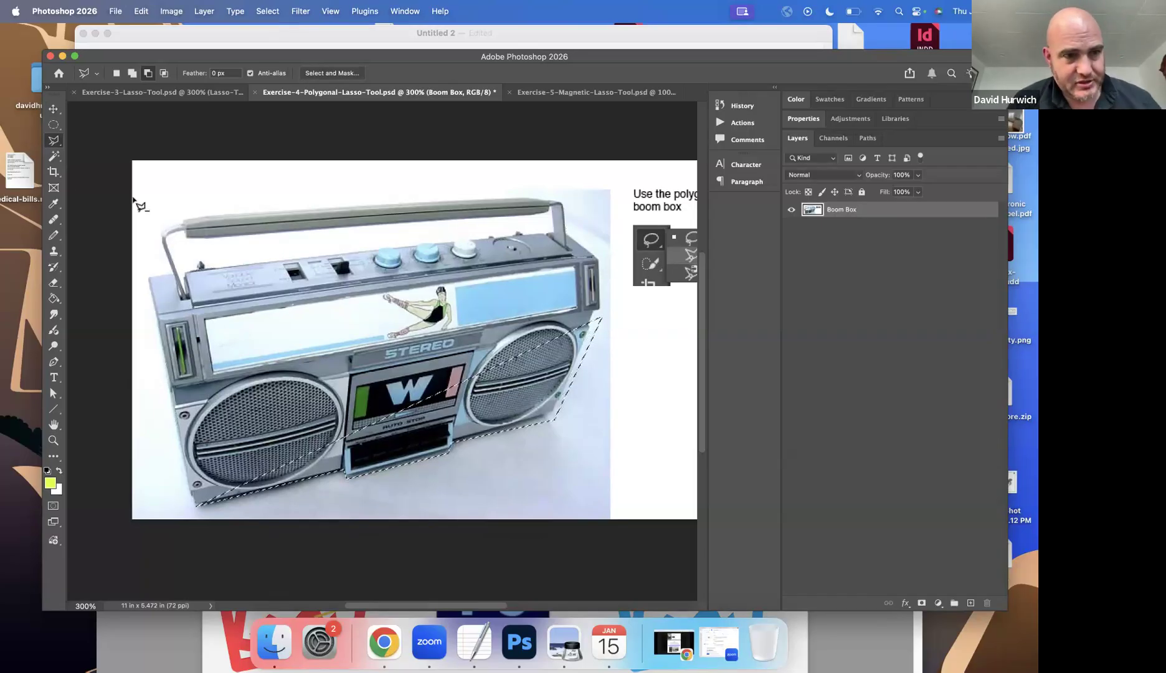
scroll(187, 199, "left", 3)
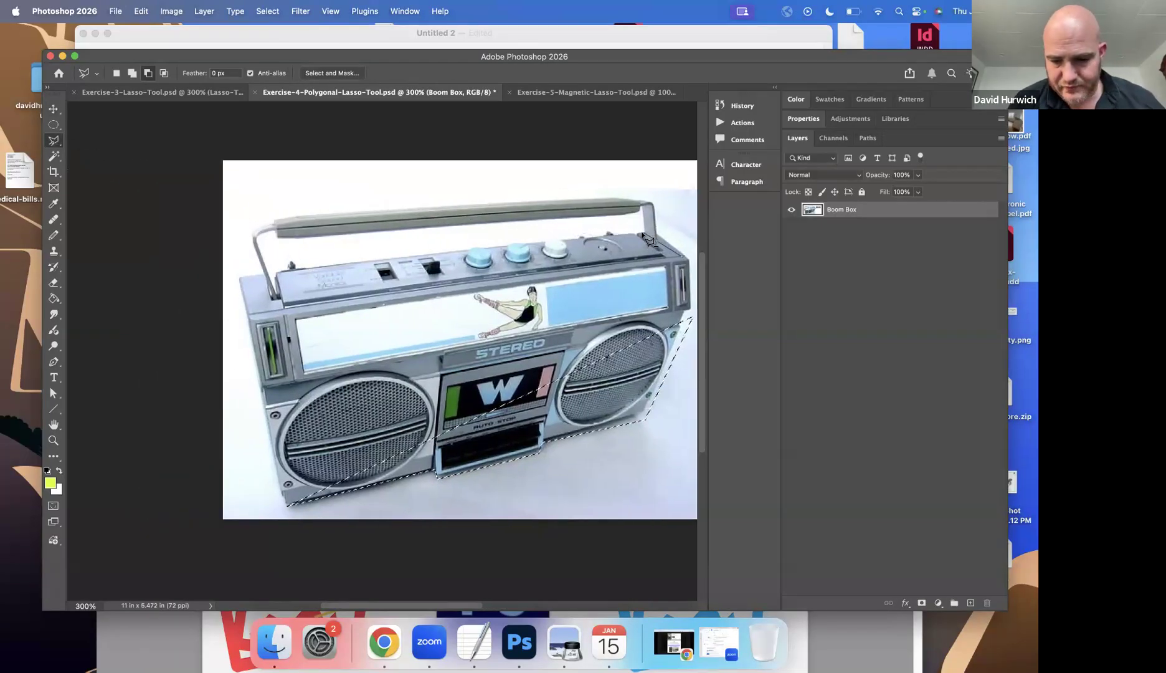
key("super+d")
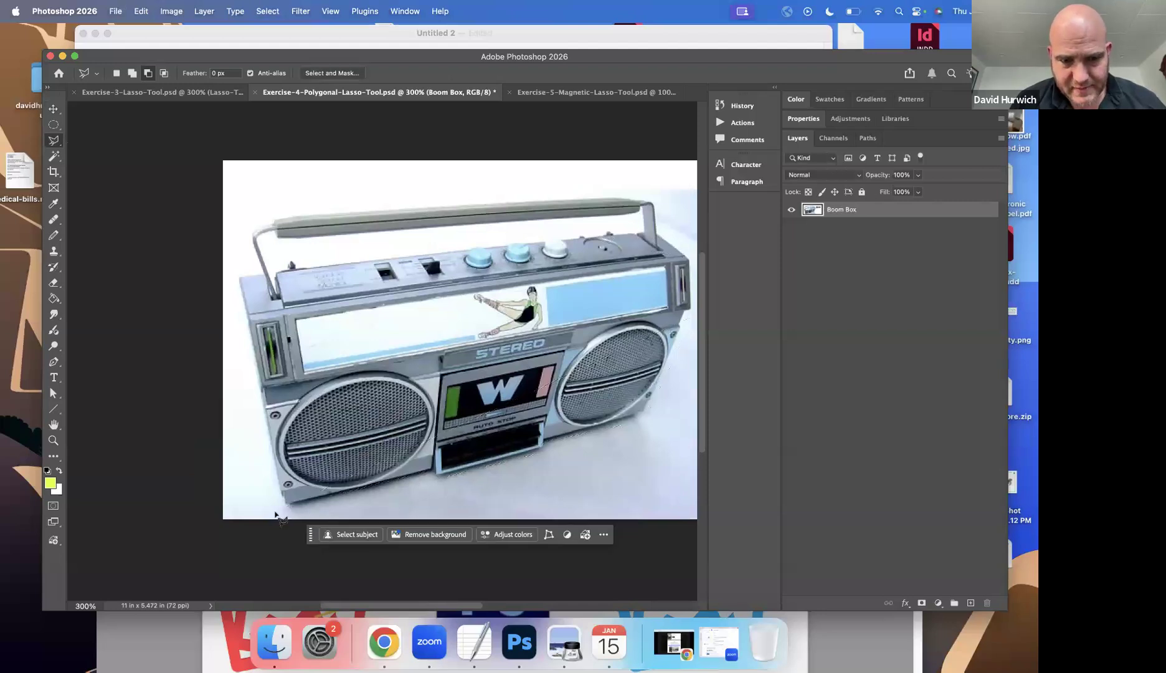
Outline the boom box's lower and right edges up to the handle's right corner, closing the selection early with a diagonal edge
left_click(284, 512)
left_click(437, 481)
left_click(544, 451)
left_click(546, 439)
left_click(642, 411)
left_click(692, 319)
left_click(643, 243)
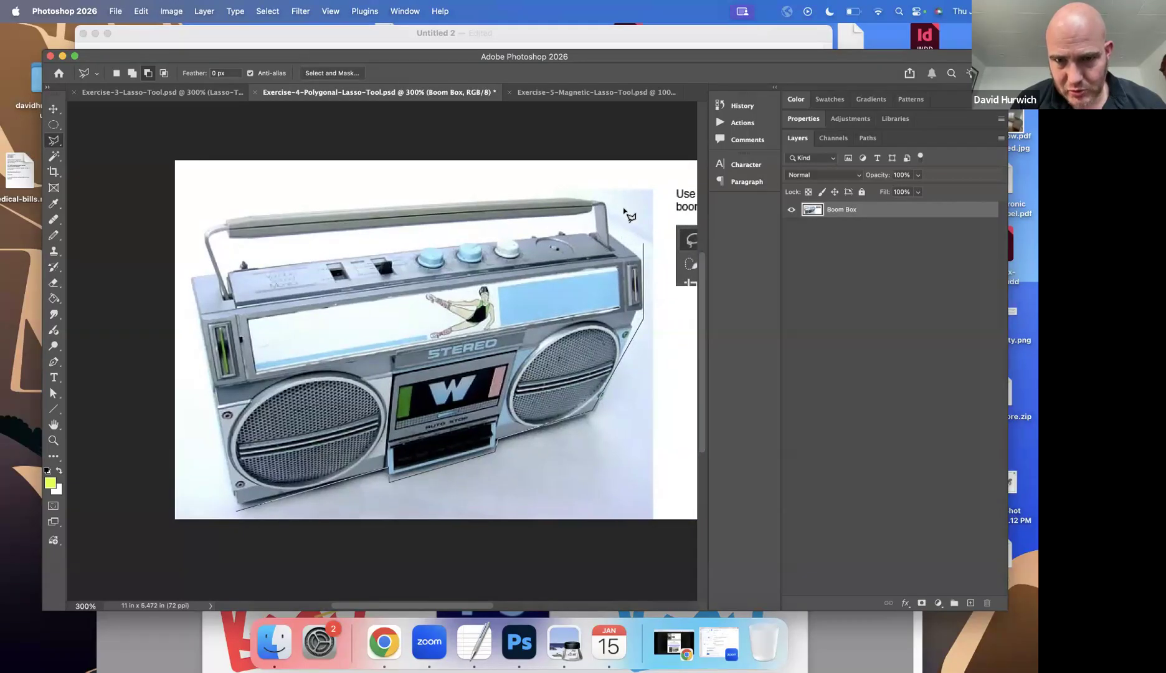
left_click(609, 197)
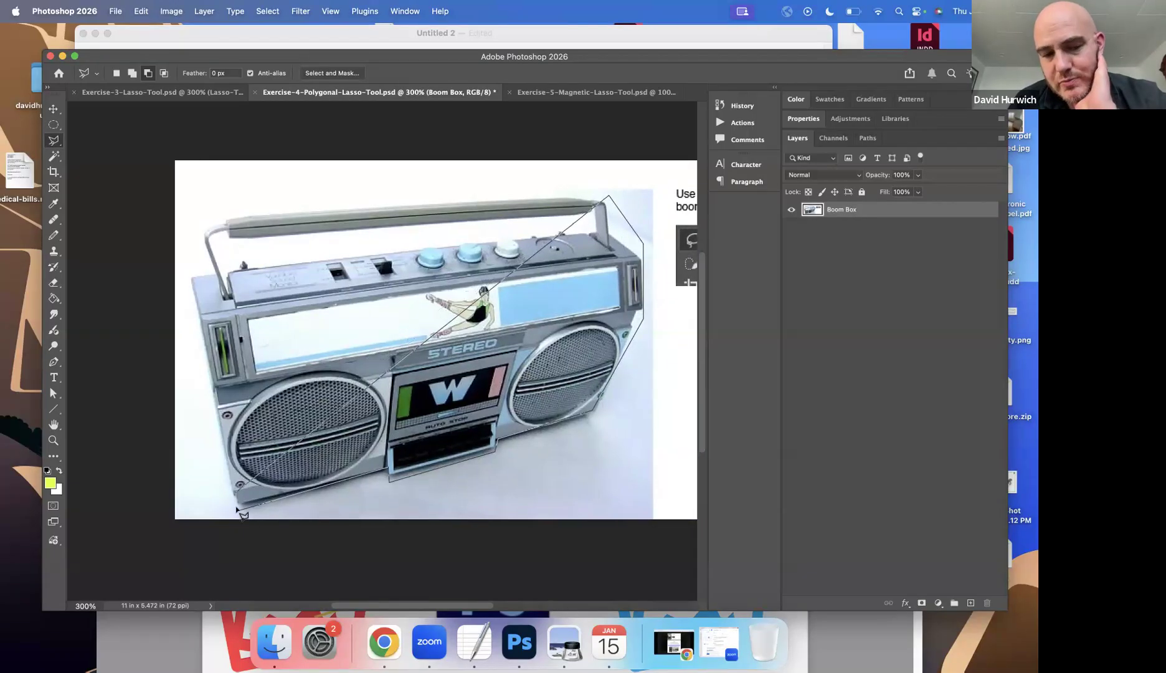
left_click(615, 203)
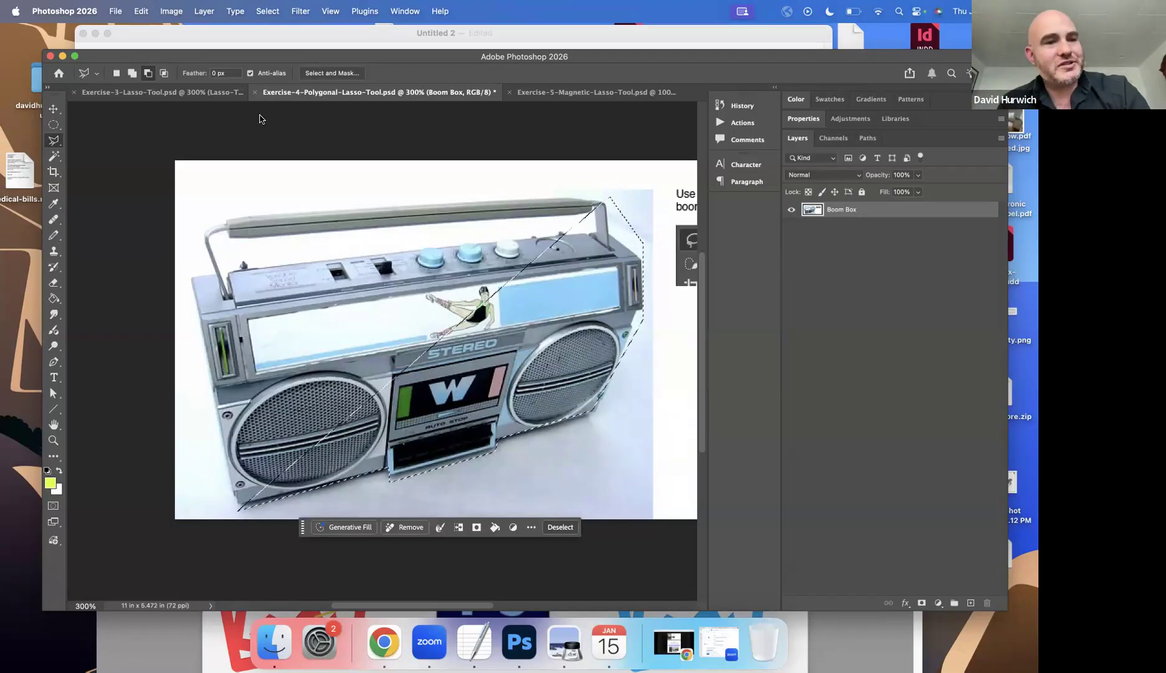
Try moving the partly selected boom box up and left, undo the move and deselect
key("v")
left_click_drag(522, 338, 352, 278)
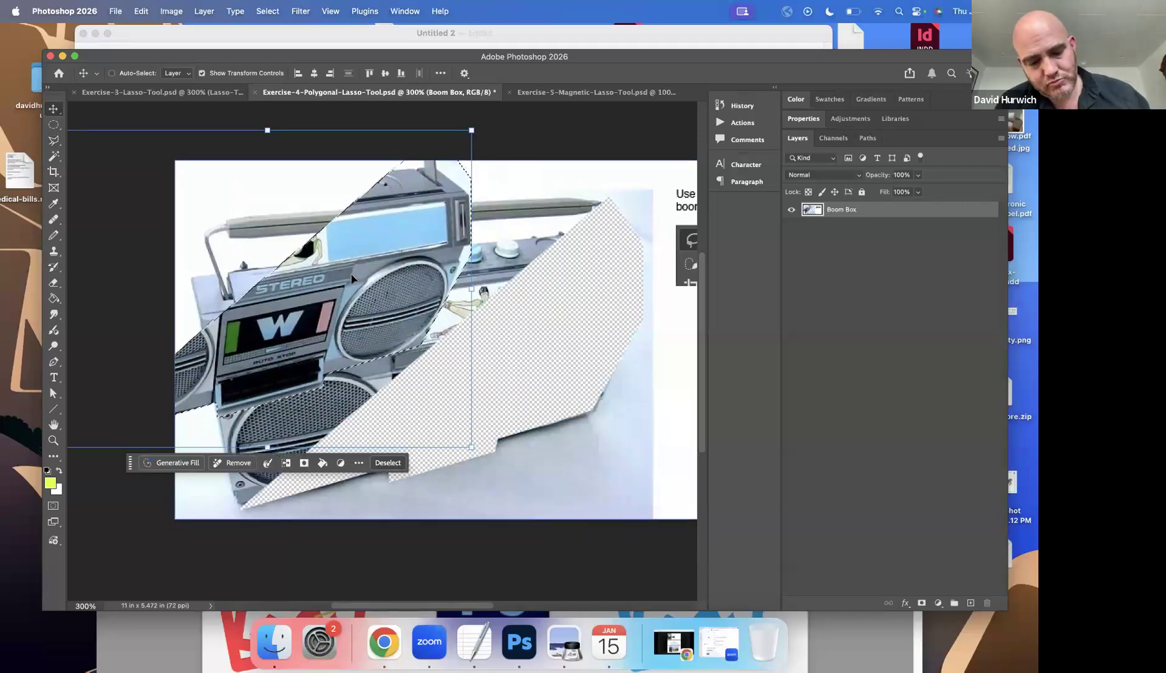
key("super+z")
key("super+d")
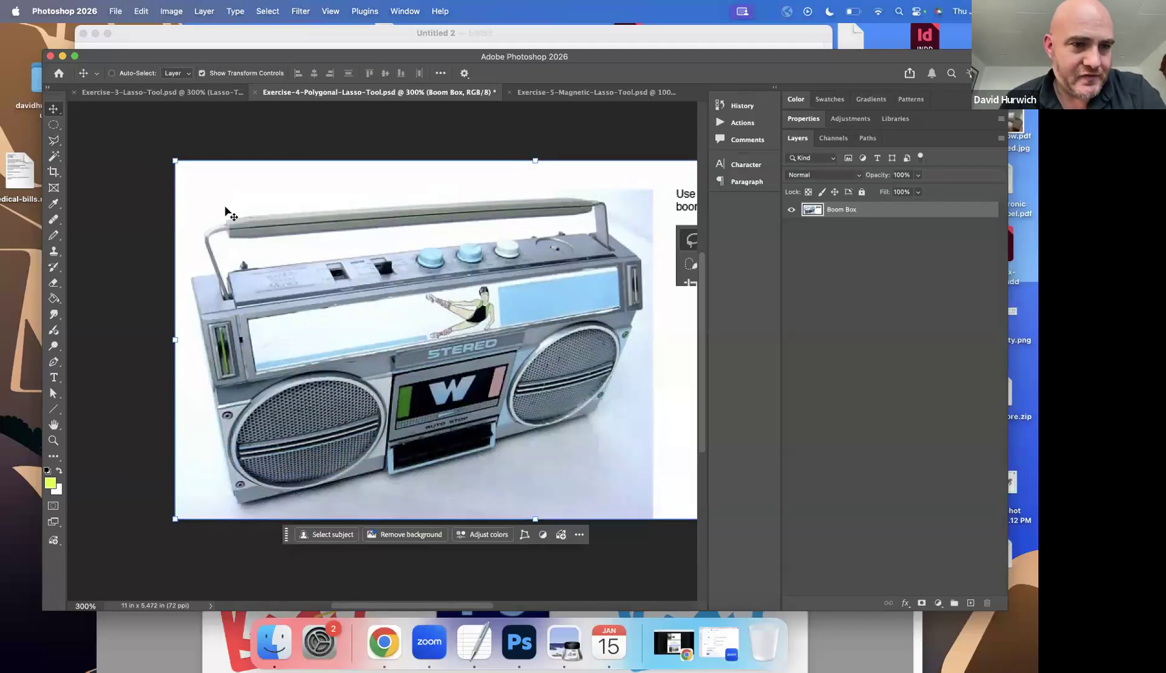
Outline the boom box with the Polygonal Lasso, going around the base, right side, handle and left side back to the starting point
key("l")
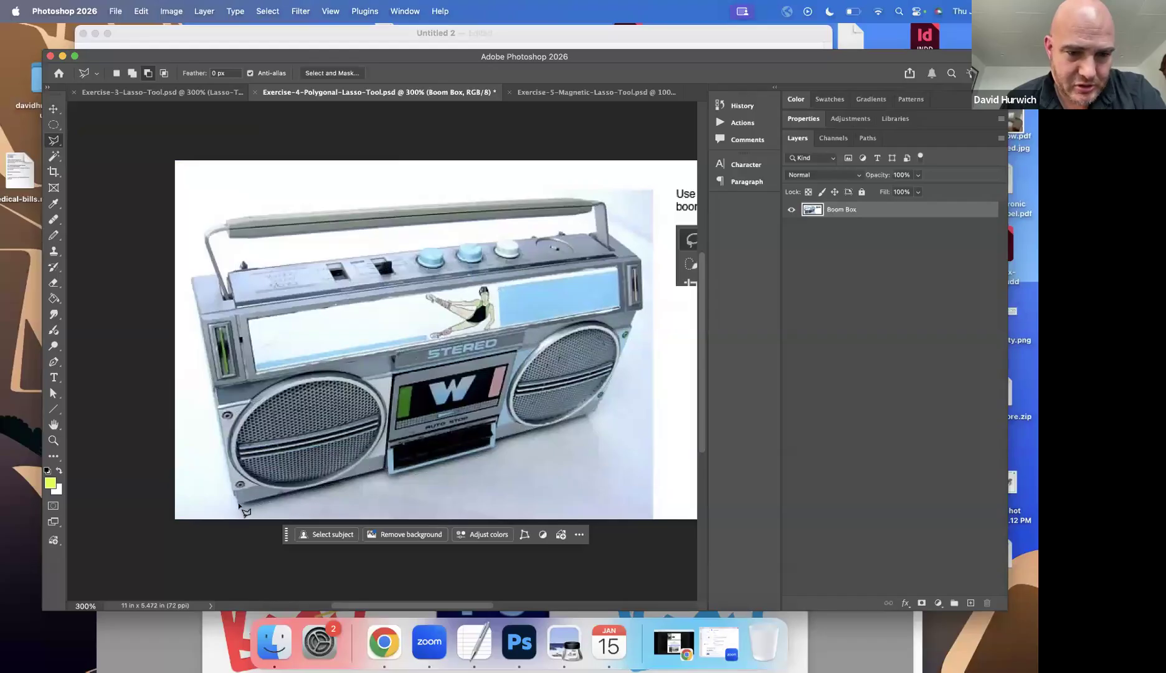
left_click(389, 481)
left_click(496, 466)
left_click(498, 441)
left_click(601, 415)
left_click(652, 304)
left_click(649, 254)
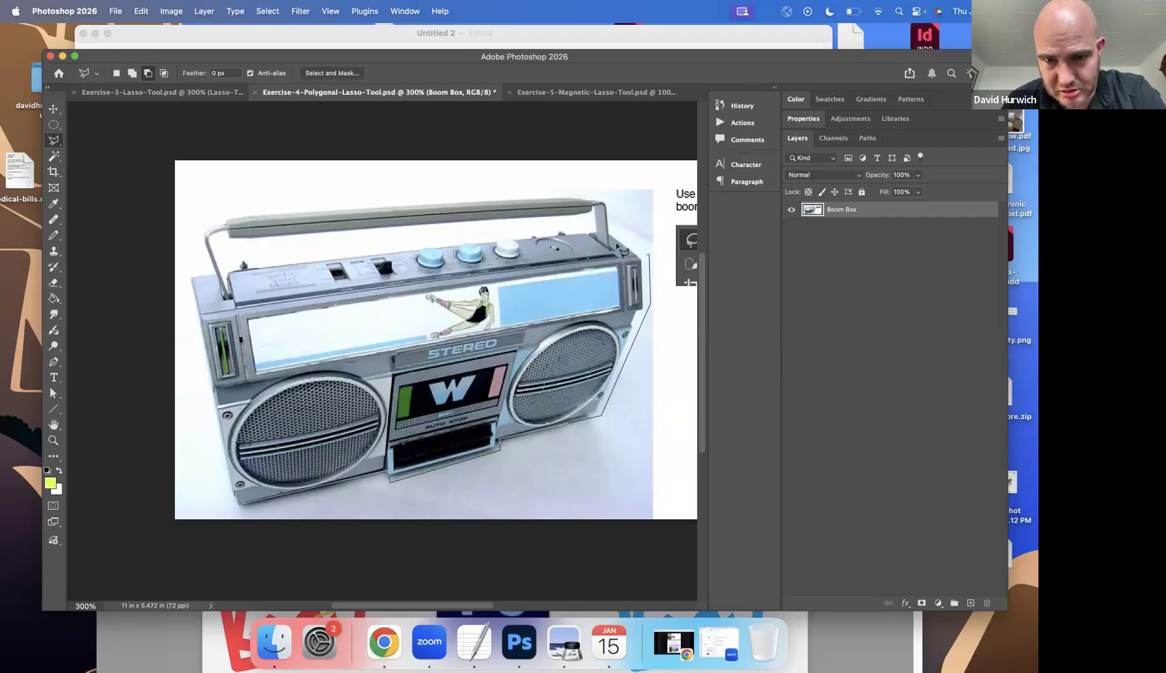
left_click(614, 202)
left_click(214, 209)
left_click(224, 484)
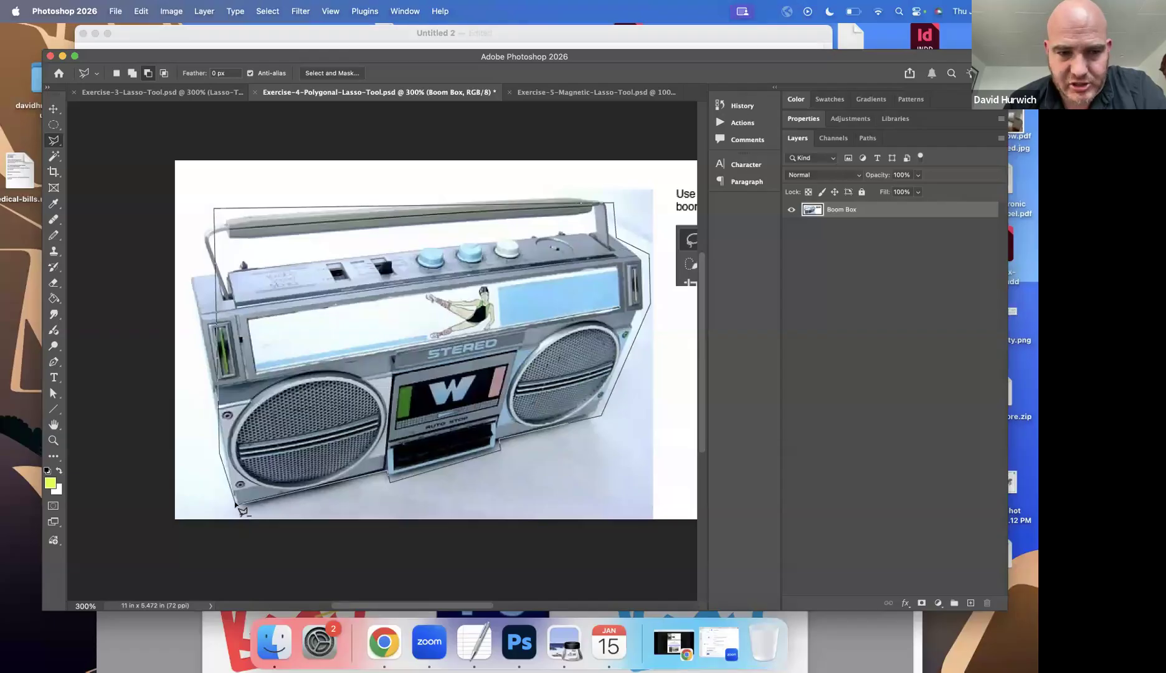
left_click(236, 505)
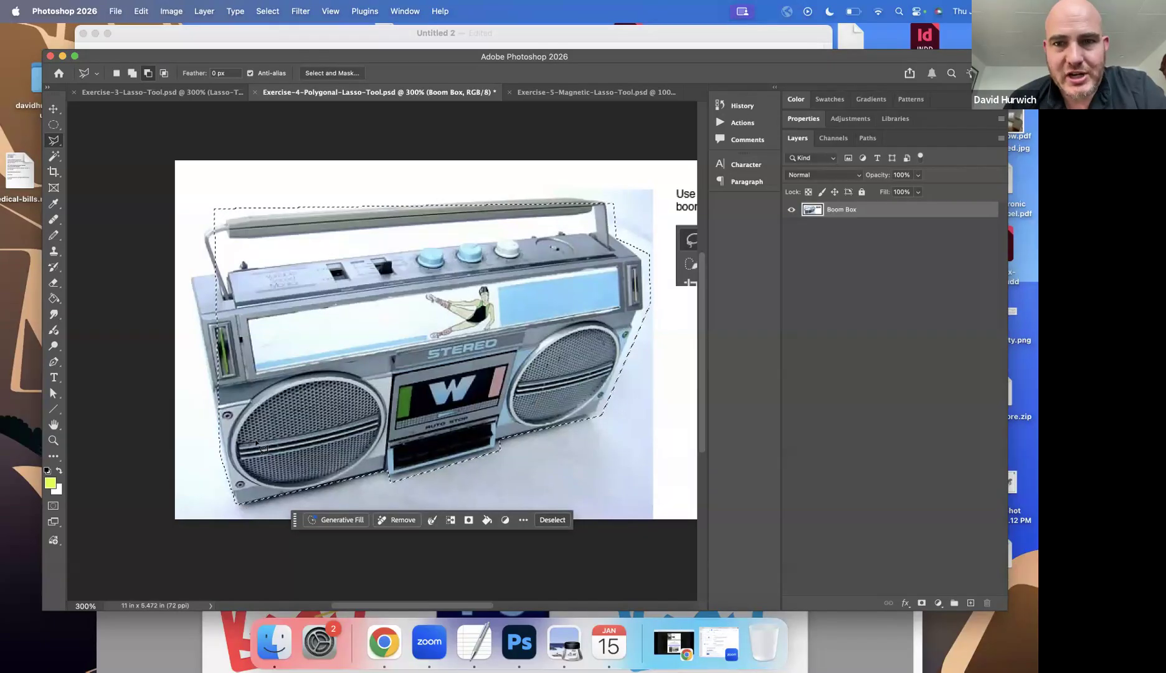
Try moving the fully outlined boom box straight up, undo the move and clear the selection
key("v")
left_click_drag(411, 349, 408, 248)
key("super+z")
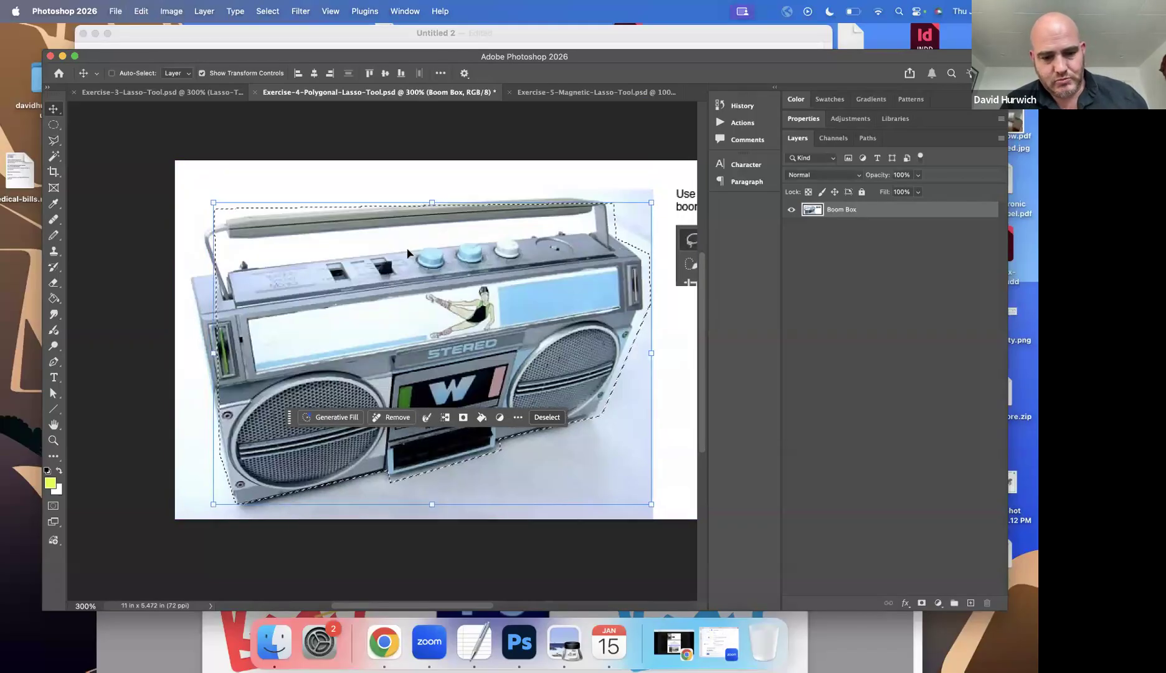
key("super+d")
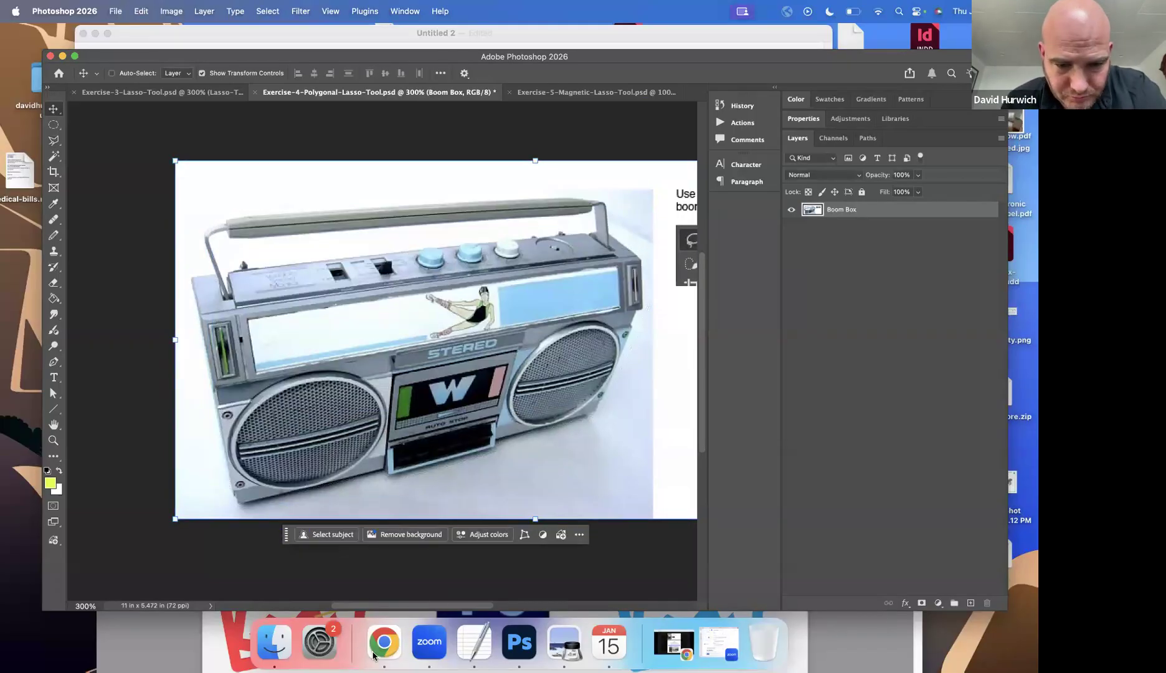
Switch to Chrome, close the Pexels elephant photo page, and bring up DIGM12A-4-Raster-Graphics-Advanced.pdf in Preview
left_click(379, 650)
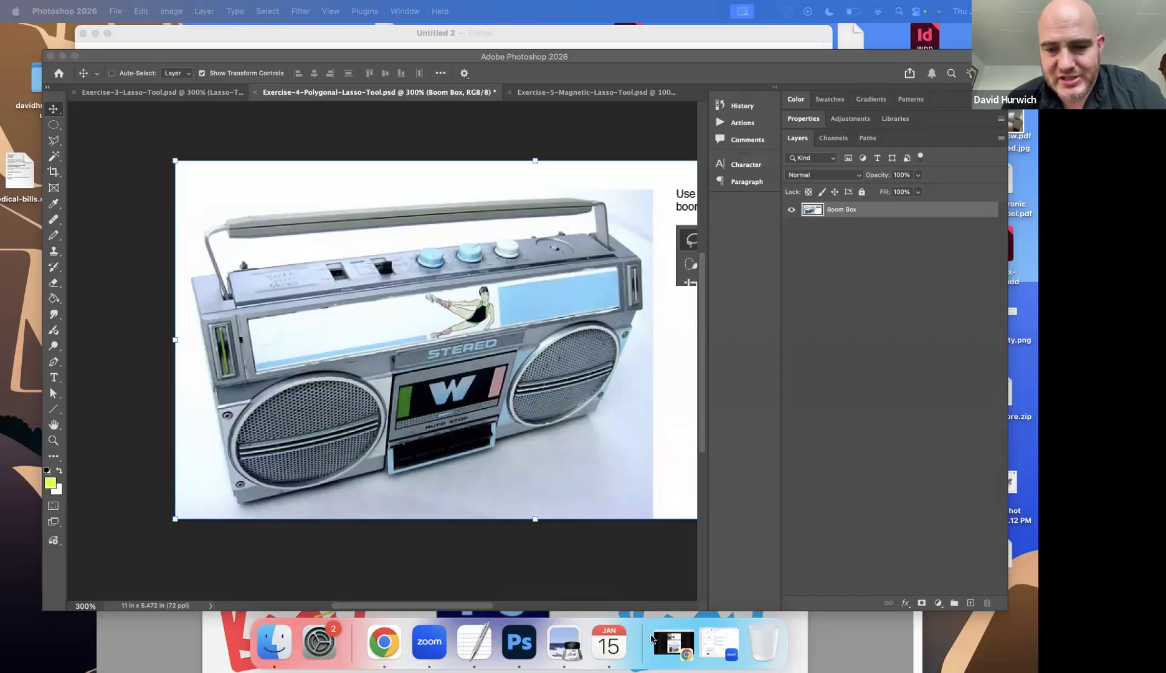
left_click(673, 642)
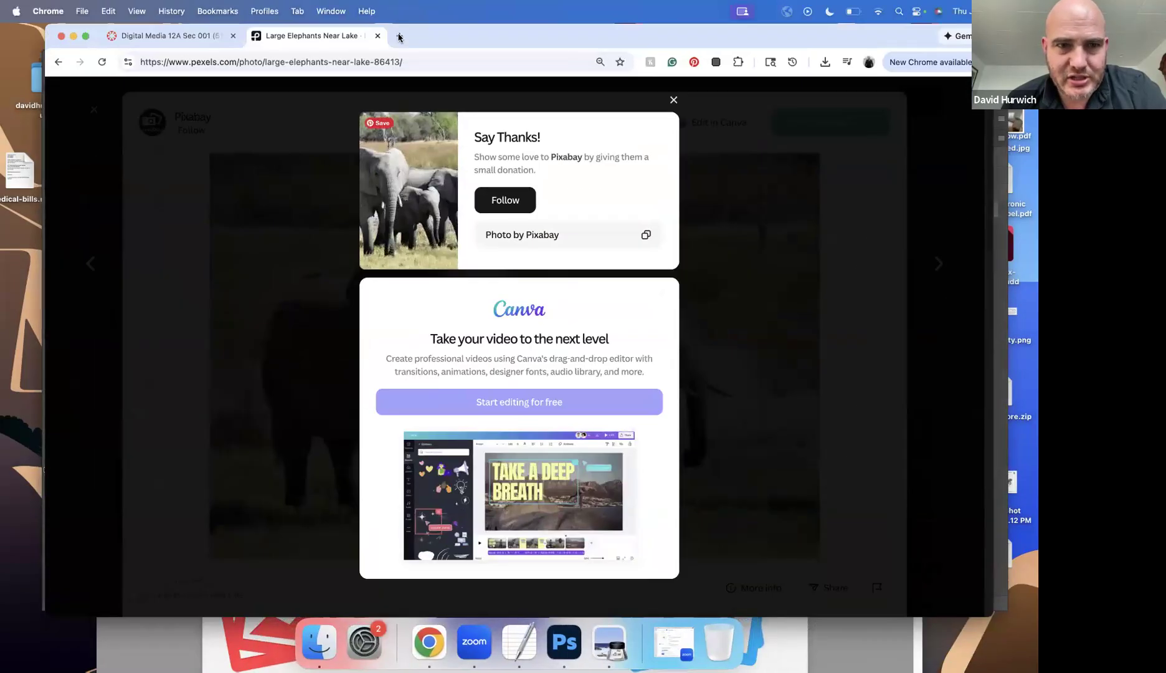
left_click(377, 36)
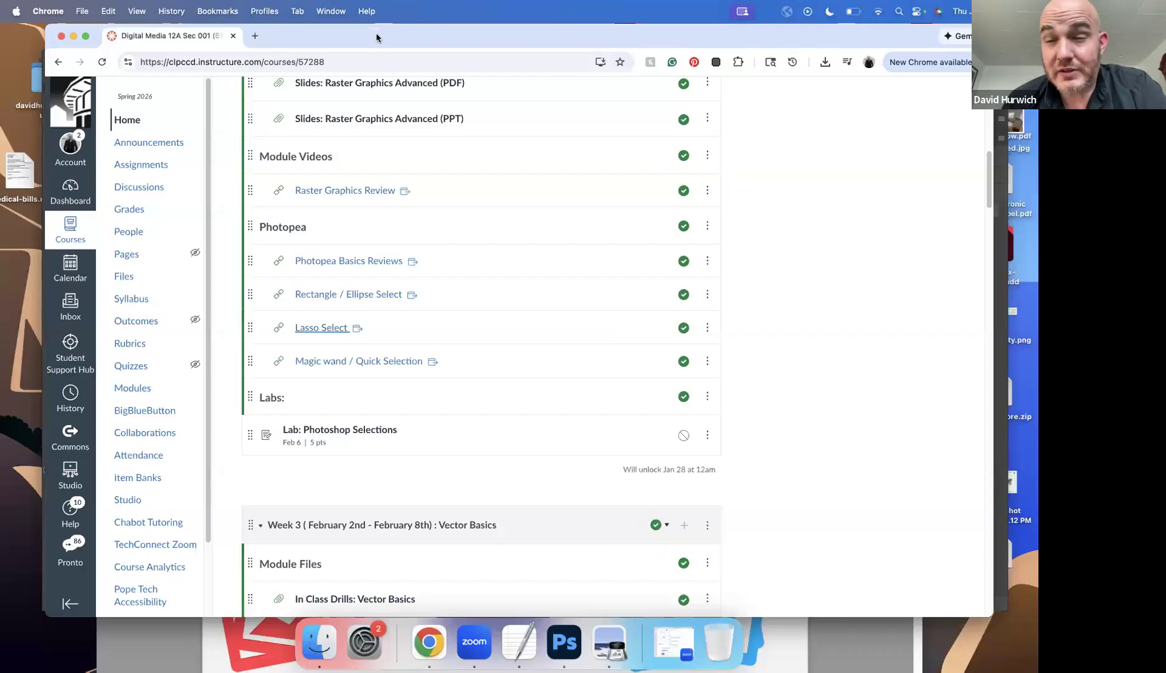
left_click(314, 642)
left_click(237, 629)
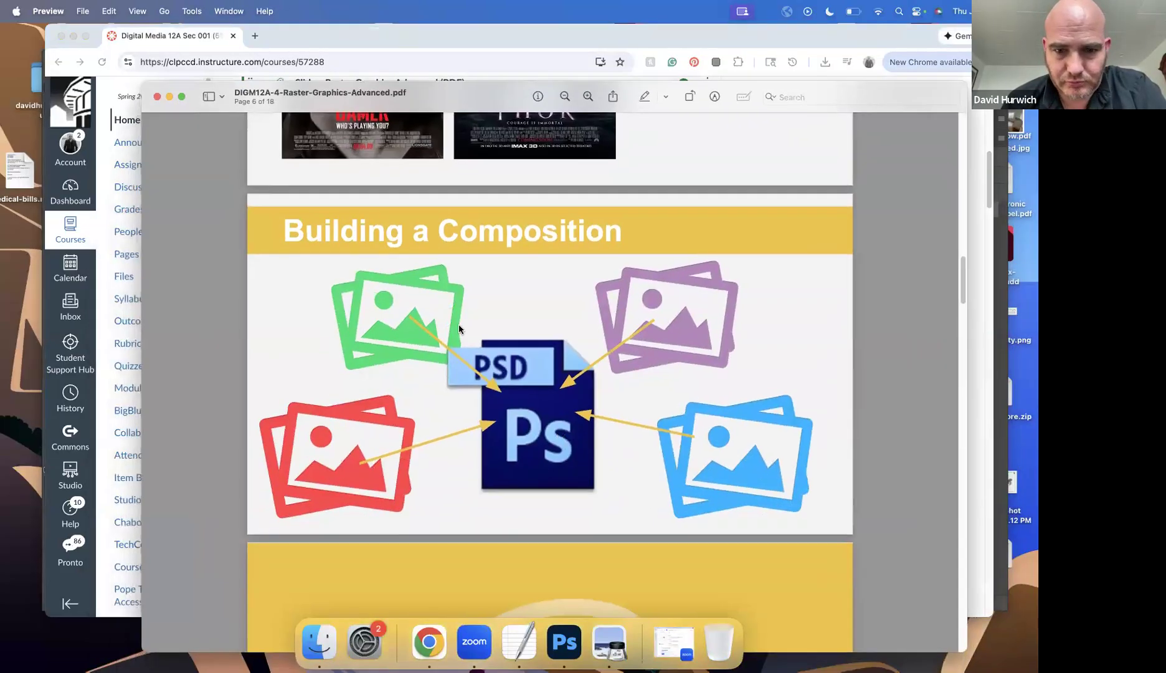
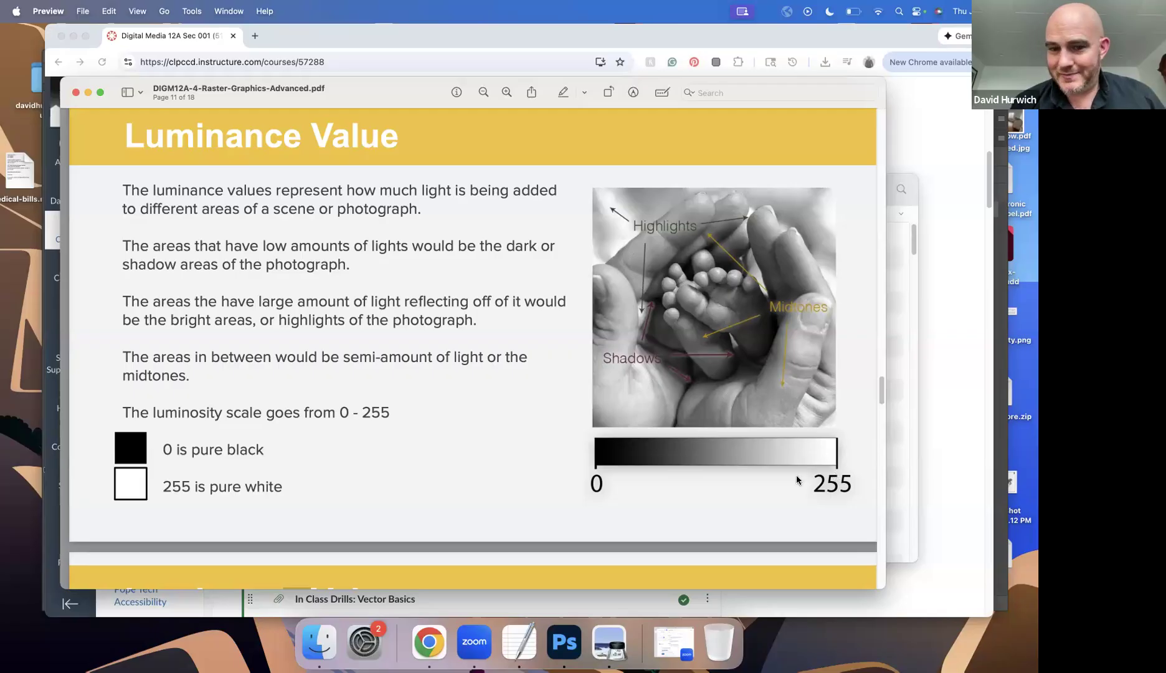
Compare the luminosity scale on the Luminance Value slide with the High Contrast / Low Contrast examples
scroll(695, 478, "down", 10)
scroll(694, 478, "down", 10)
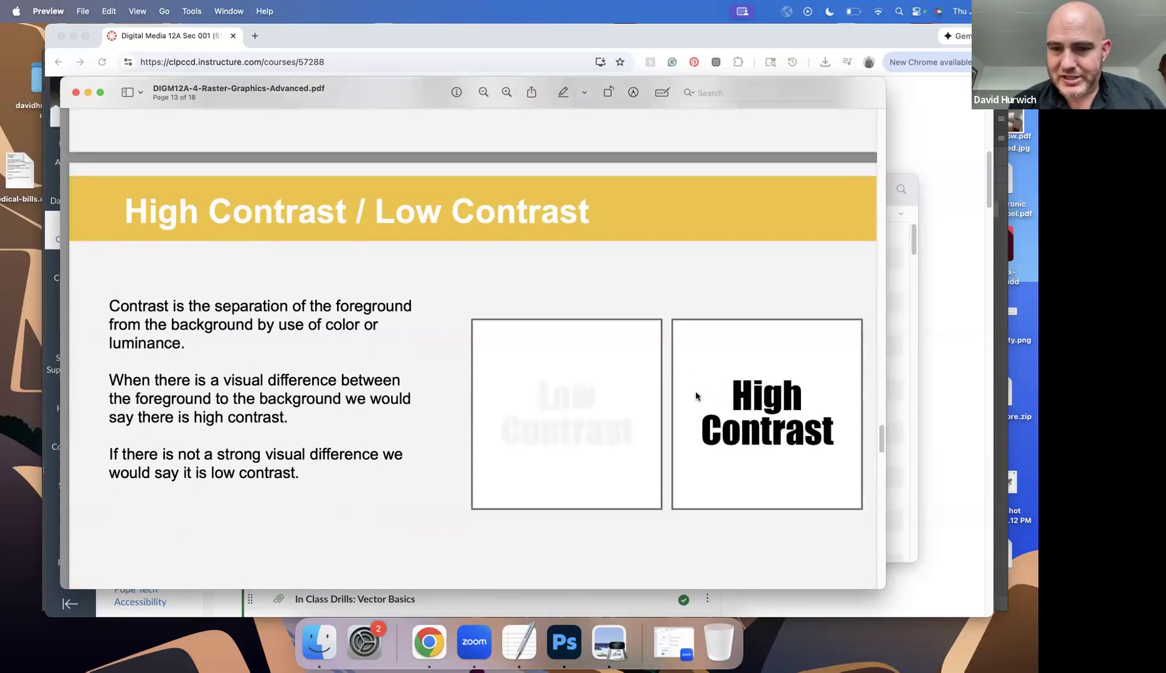
scroll(695, 390, "up", 20)
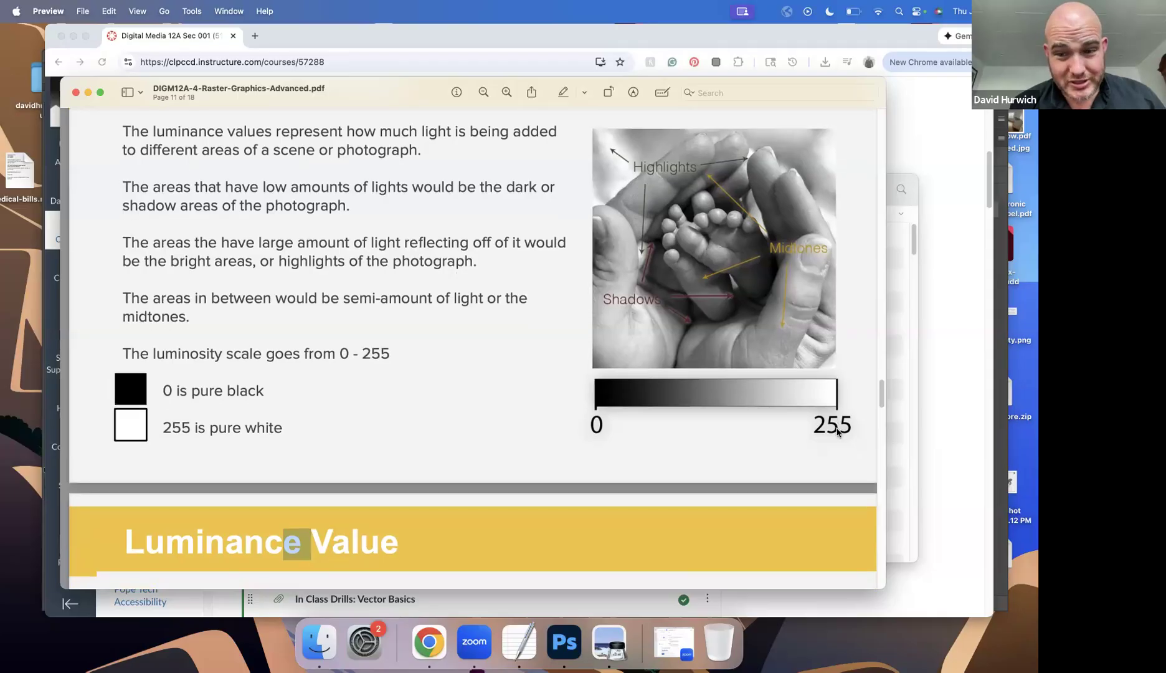
scroll(837, 432, "down", 15)
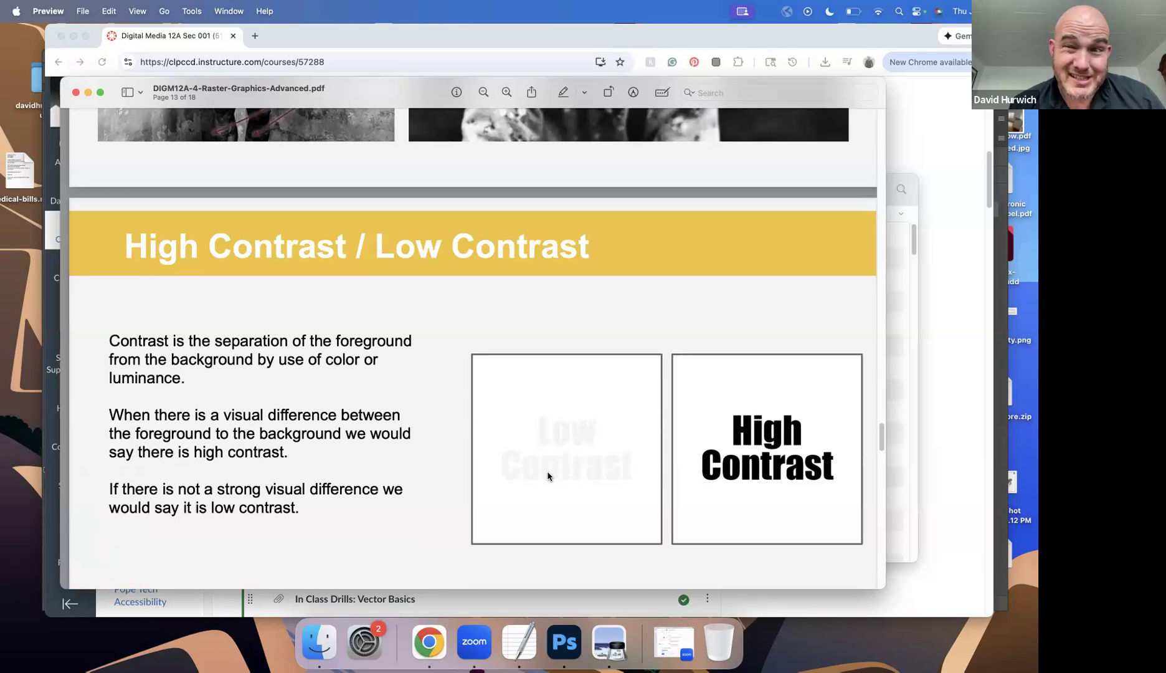
scroll(548, 476, "up", 10)
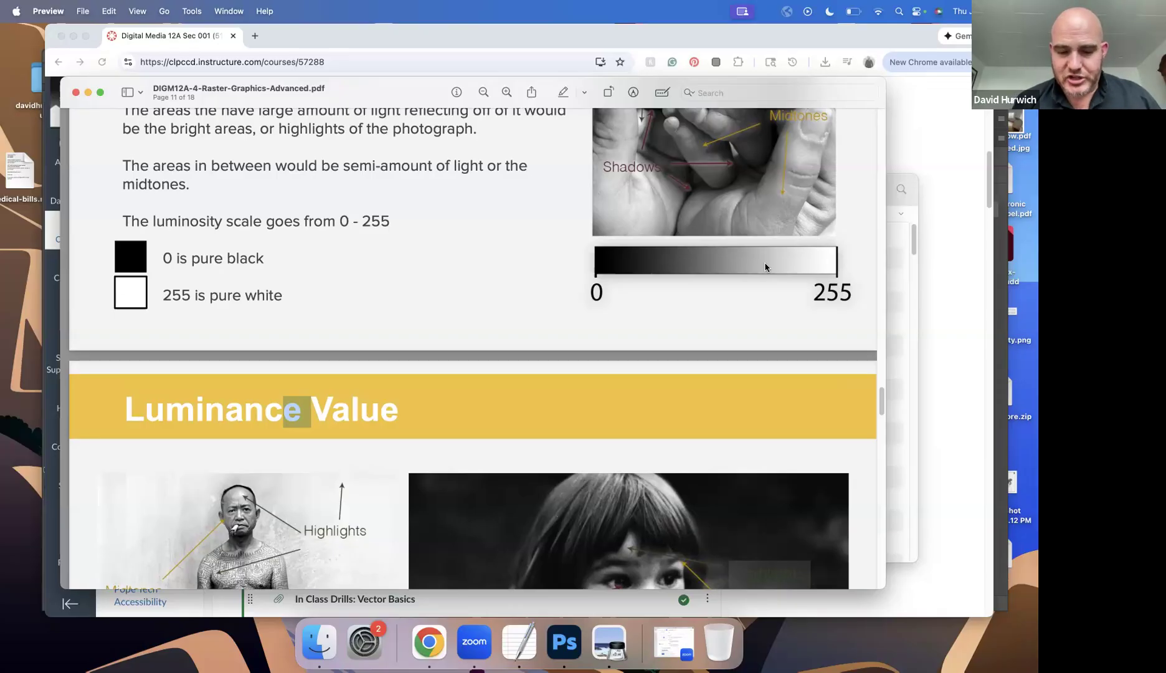
Calculate 255-190 with Spotlight and dismiss the search
key("super+space")
type("255-190")
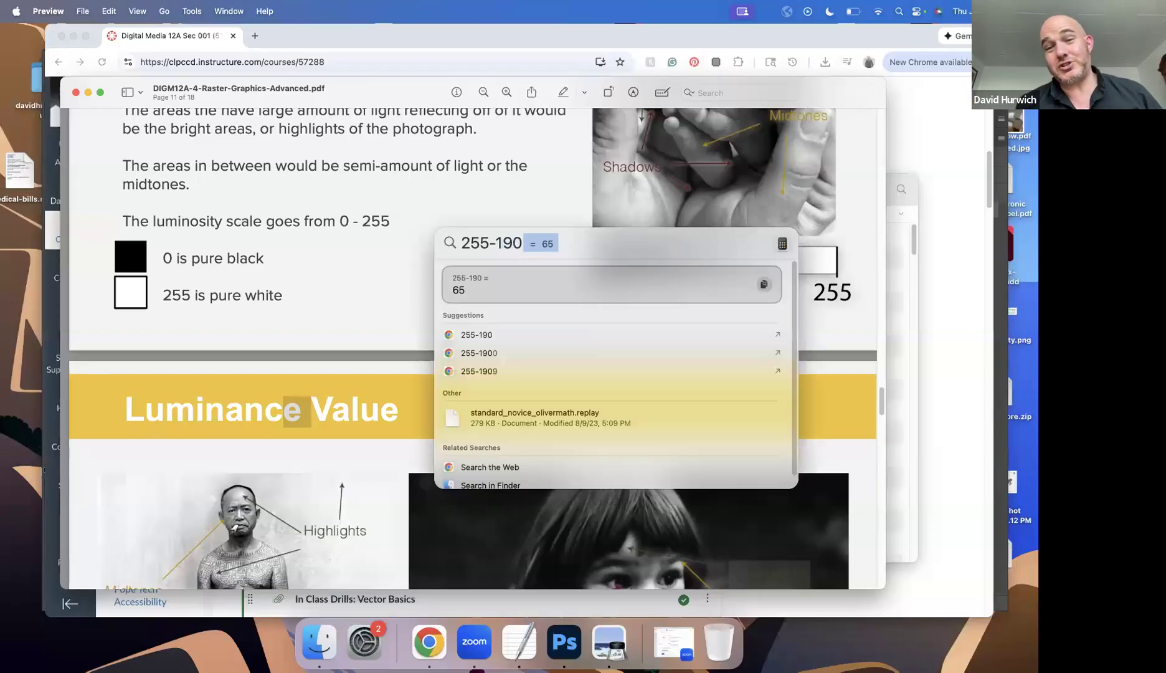
key("Escape")
Review the Luminance Value photo examples and the contrast slide, continuing to the Magnetic Lasso slide
scroll(628, 250, "down", 10)
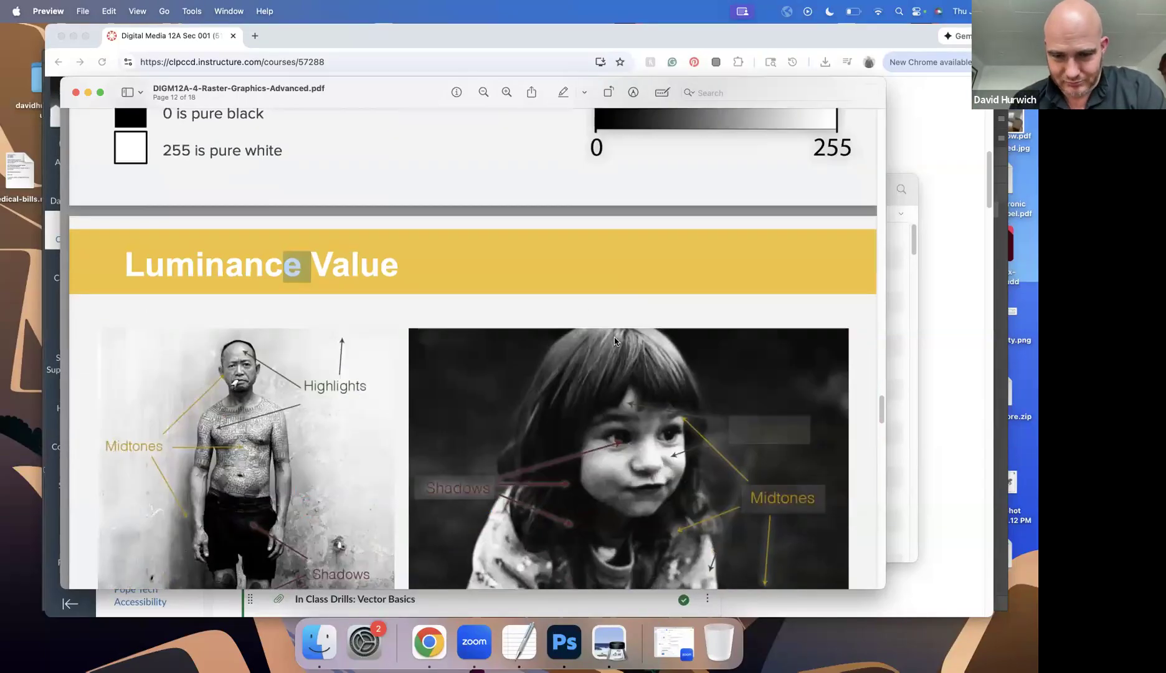
scroll(577, 430, "down", 3)
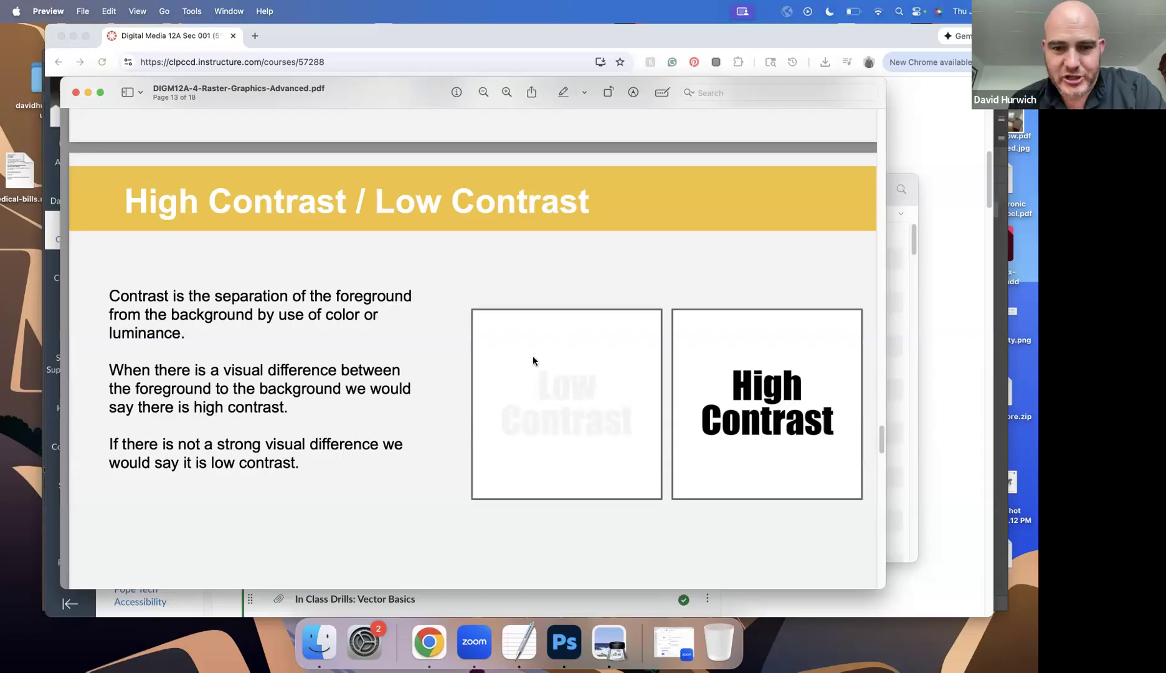
scroll(533, 426, "down", 4)
scroll(533, 426, "down", 2)
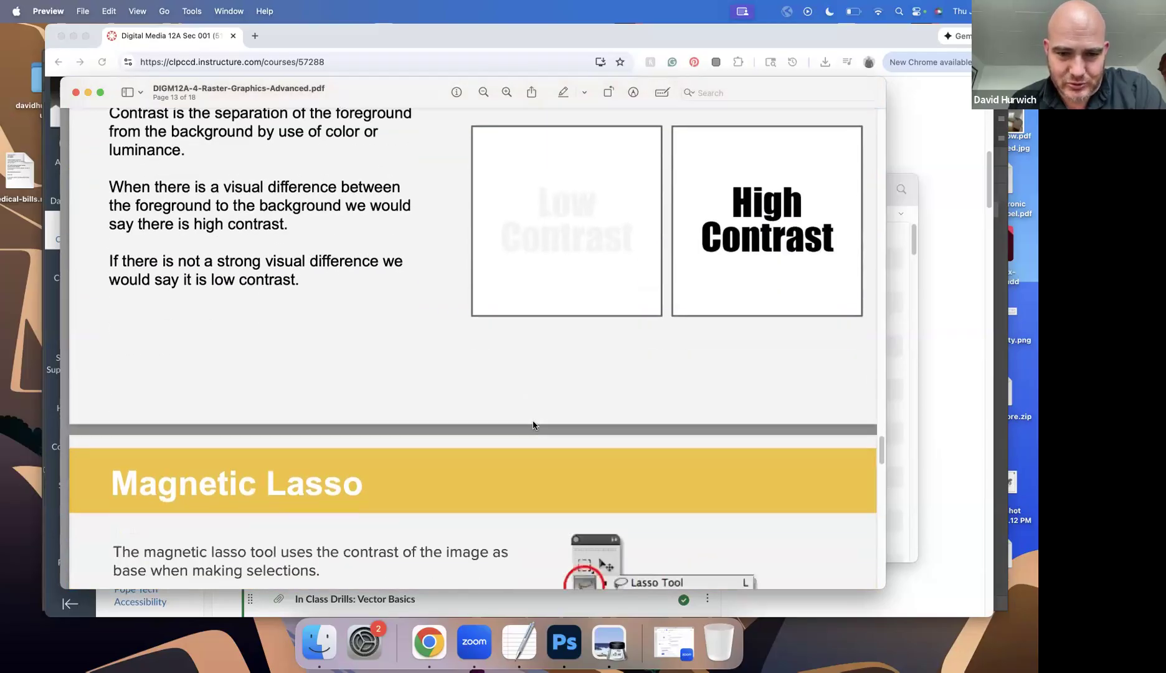
scroll(533, 426, "down", 8)
scroll(534, 425, "up", 12)
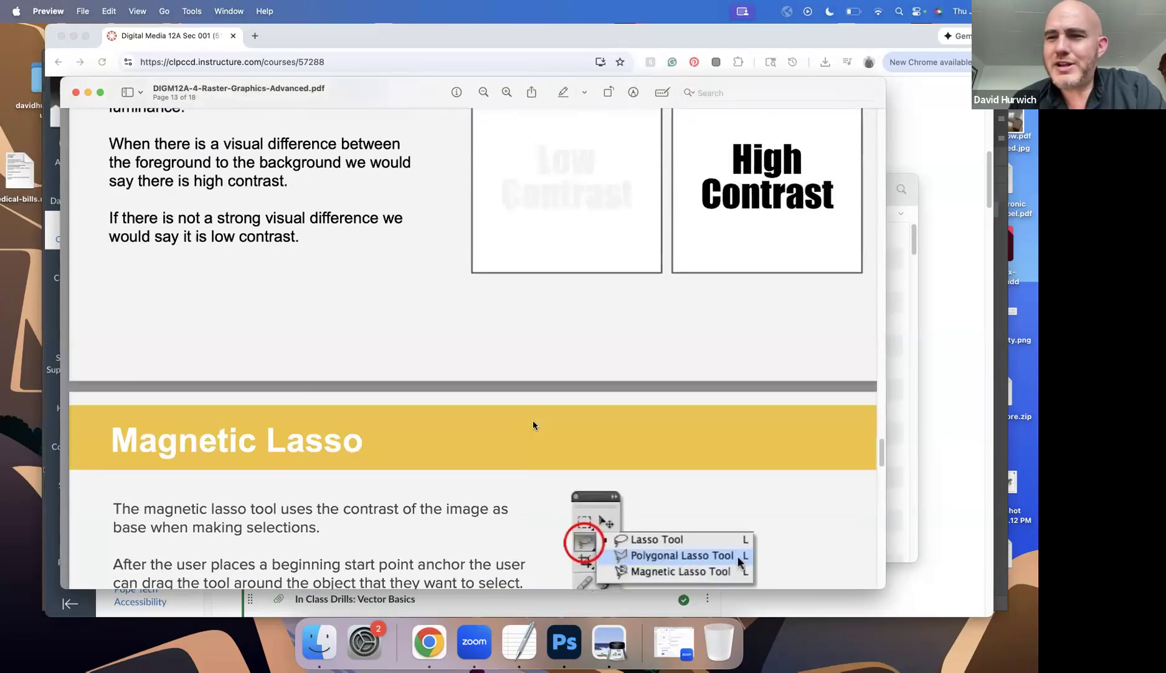
Switch to Photoshop and bring up the robot document Exercise-5-Magnetic-Lasso-Tool.psd for a closer look
scroll(534, 426, "up", 3)
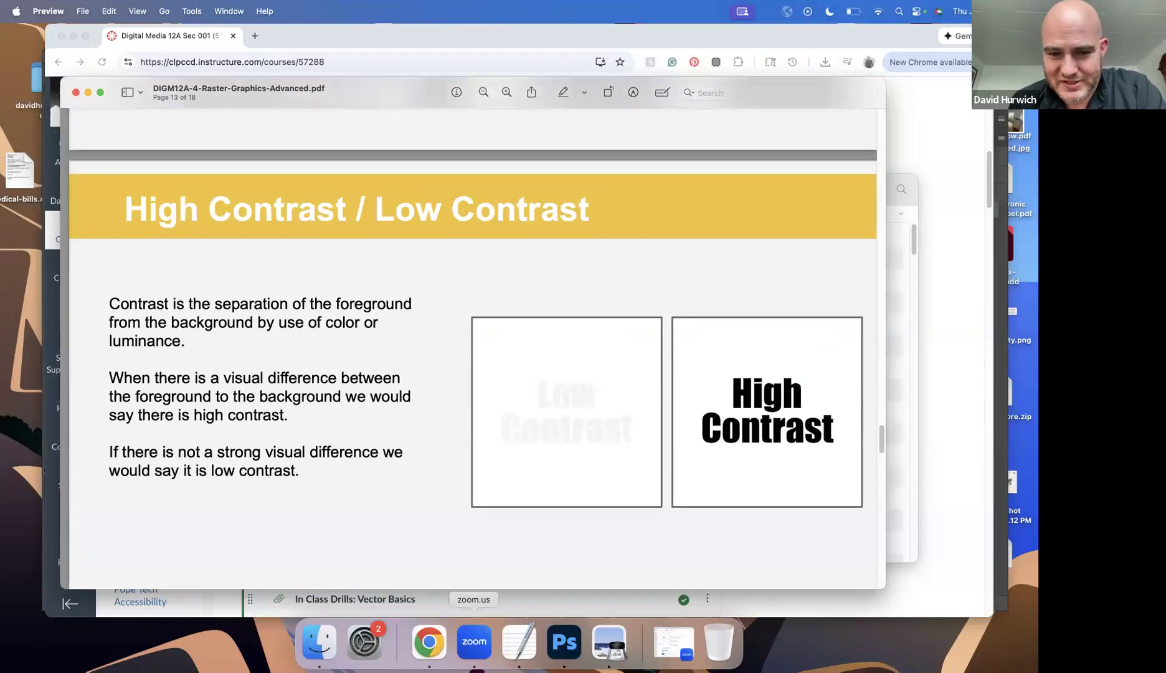
left_click(565, 642)
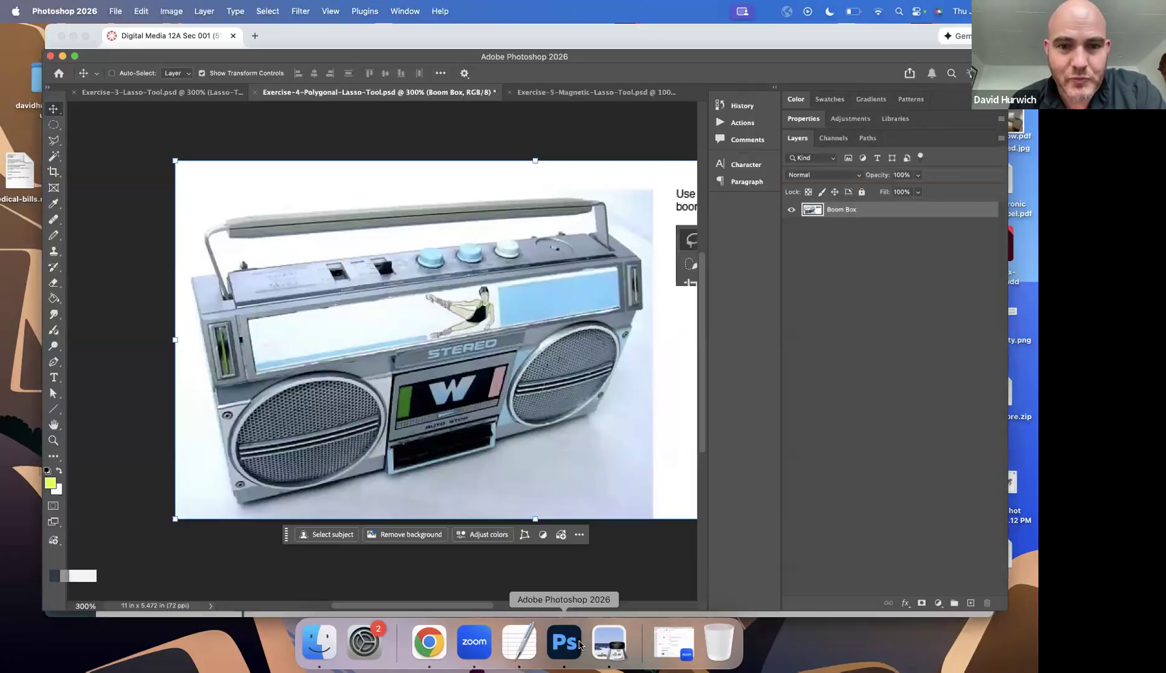
left_click(584, 93)
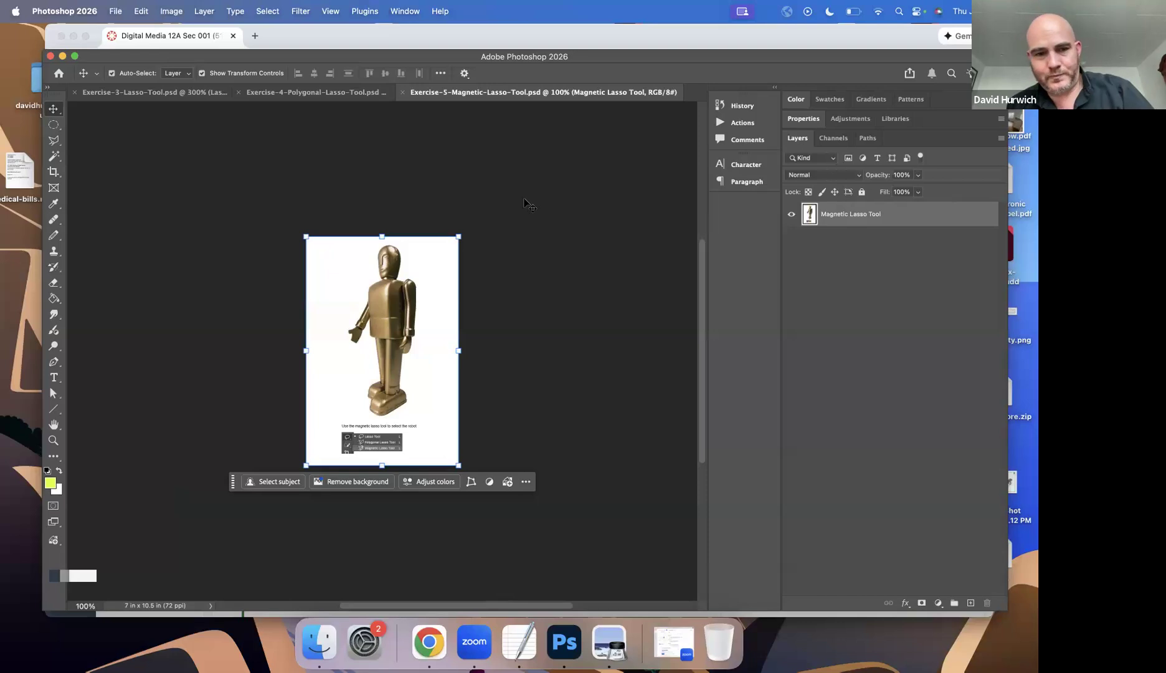
key("super+equal")
key("super+equal")
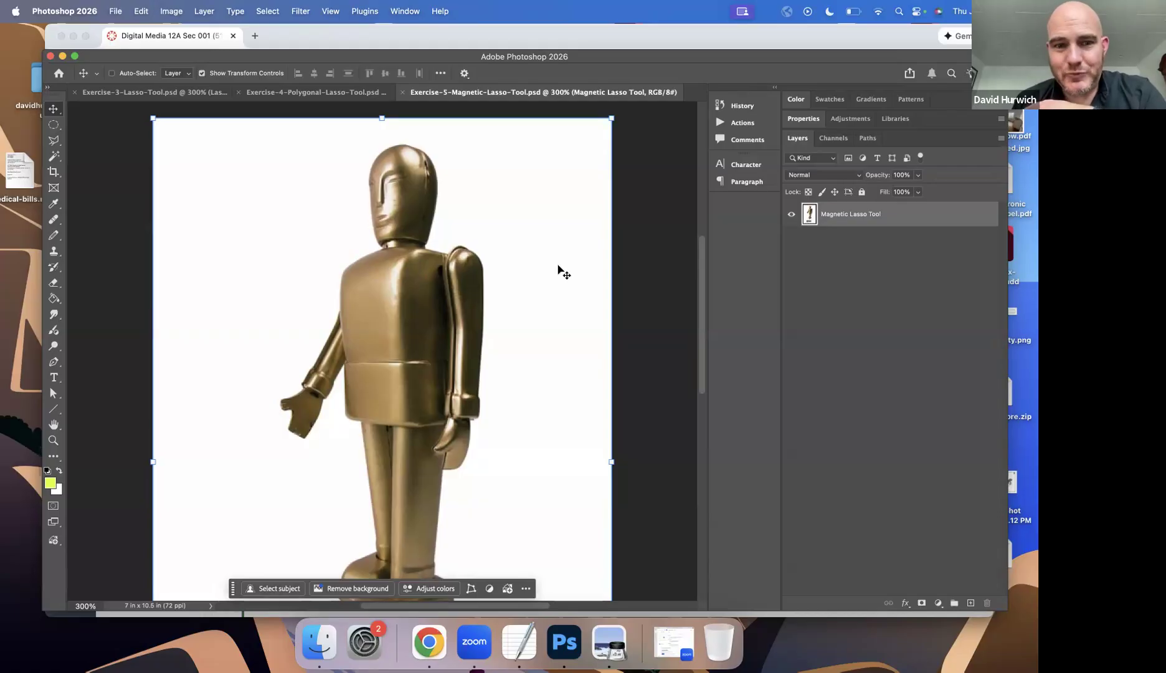
Add a Black & White adjustment layer above the robot layer and inspect the robot's contrast against the background
left_click(938, 603)
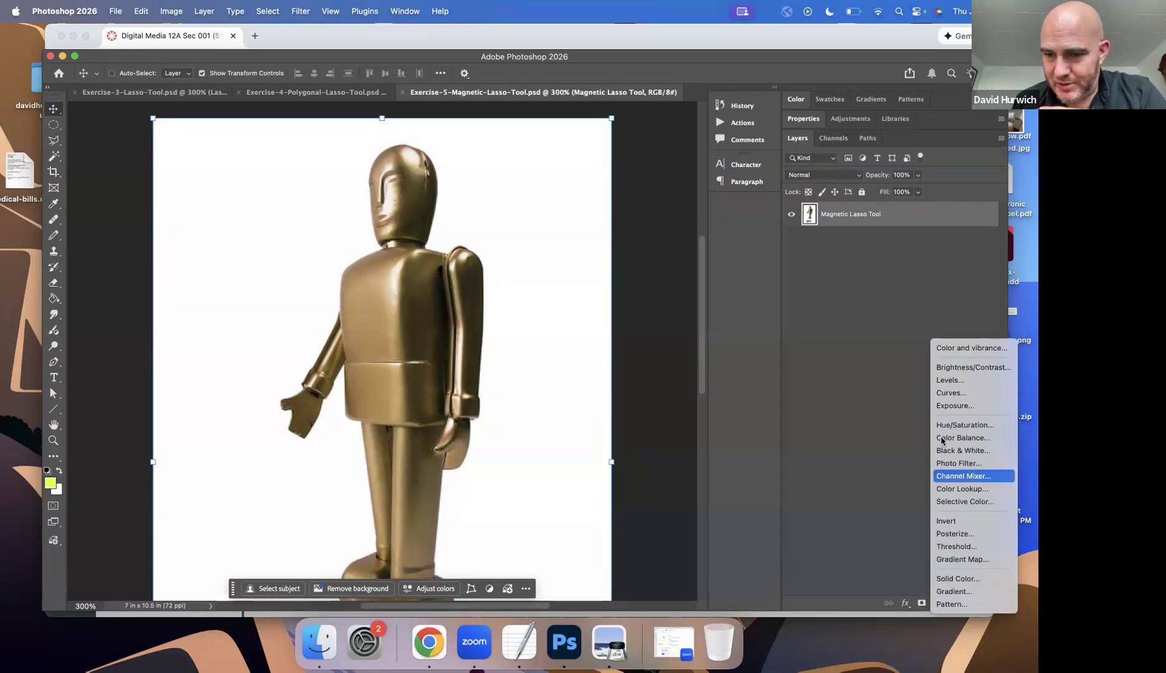
left_click(945, 452)
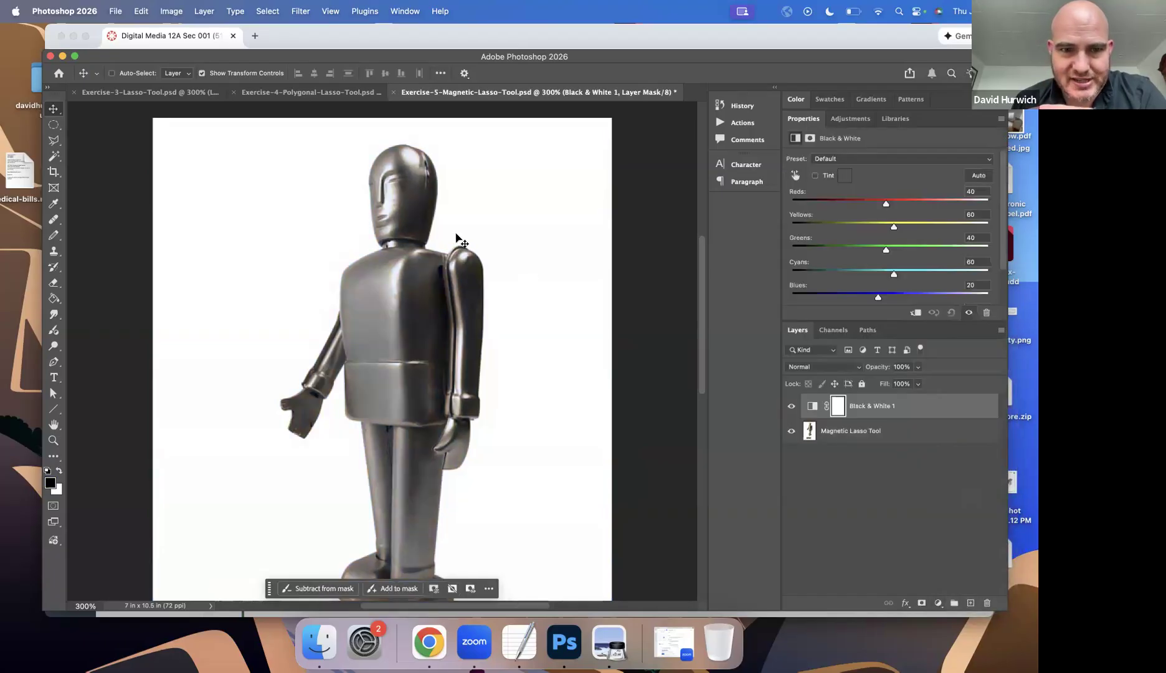
scroll(318, 377, "down", 5)
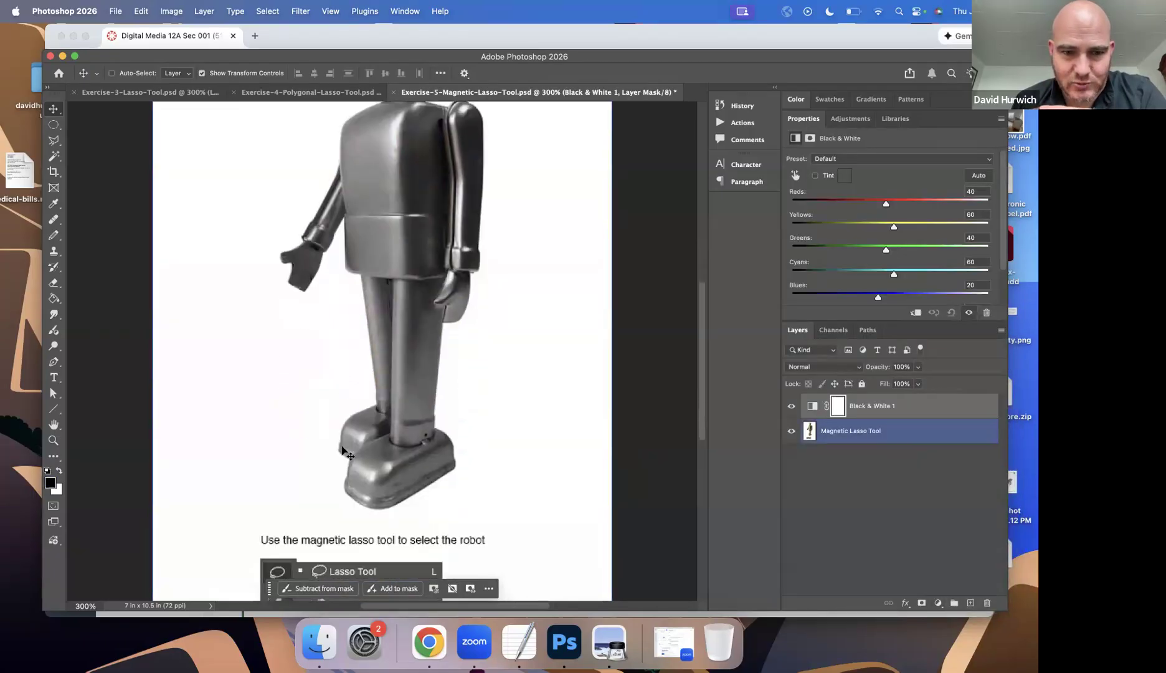
scroll(331, 280, "up", 2)
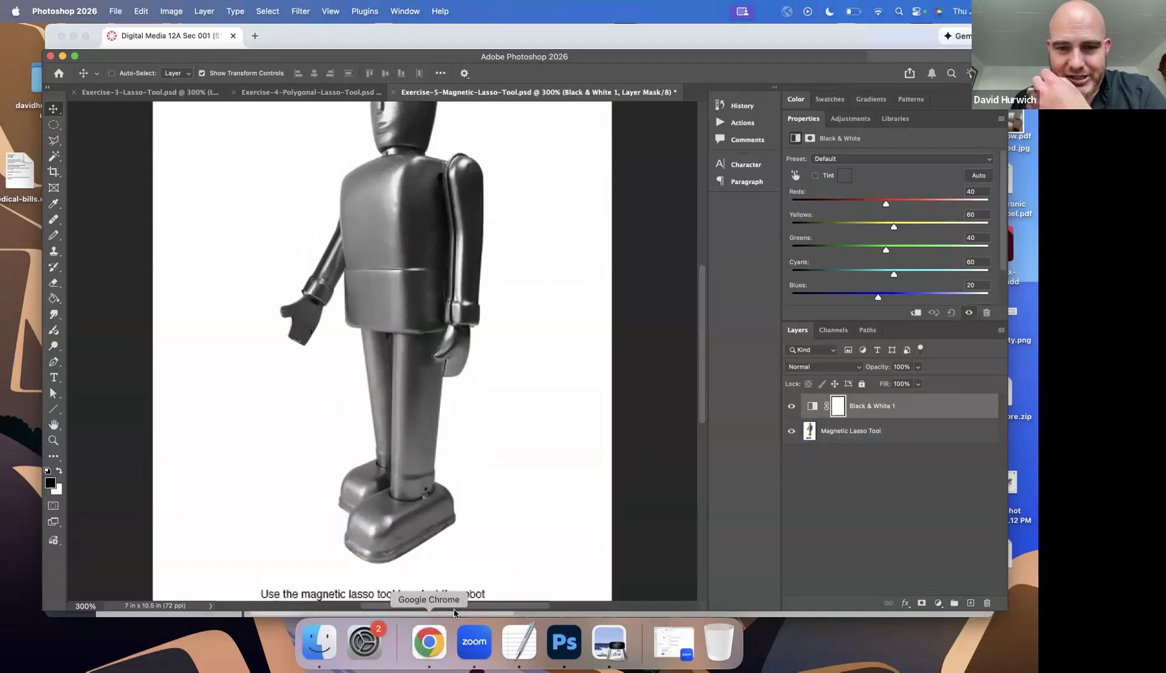
Bring the lecture PDF forward in Preview and revisit the High Contrast / Low Contrast slide and the 0–255 luminosity scale
left_click(430, 641)
left_click_drag(482, 39, 525, 108)
left_click(427, 39)
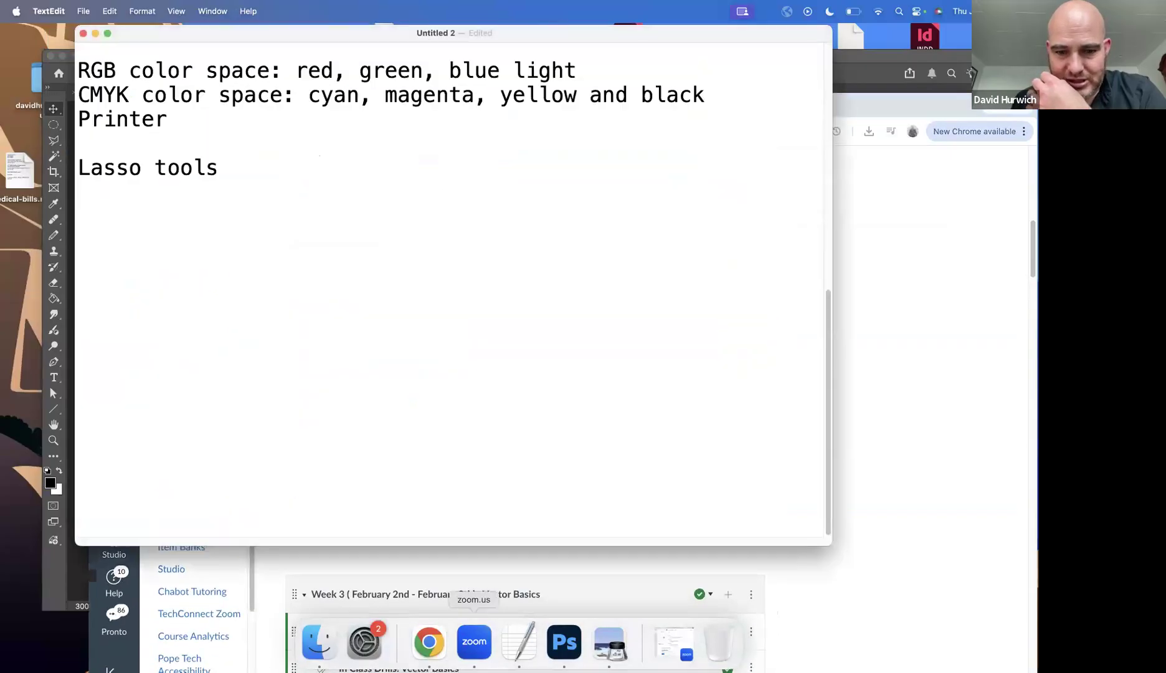
left_click(617, 651)
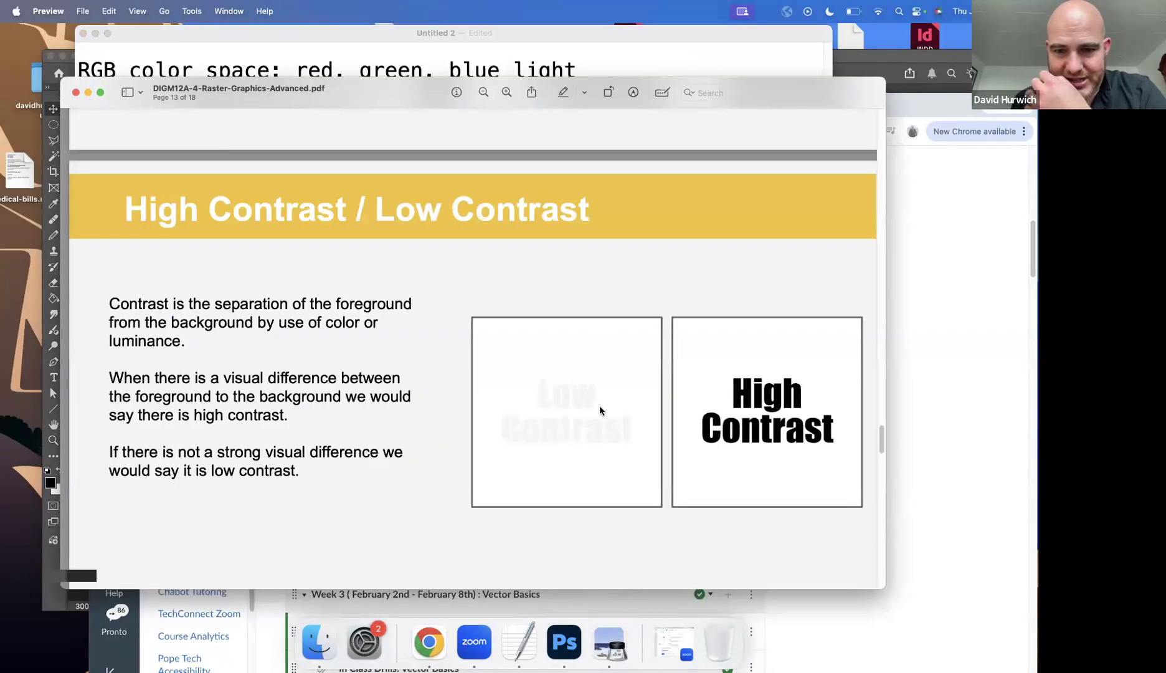
scroll(669, 339, "up", 10)
scroll(747, 392, "down", 9)
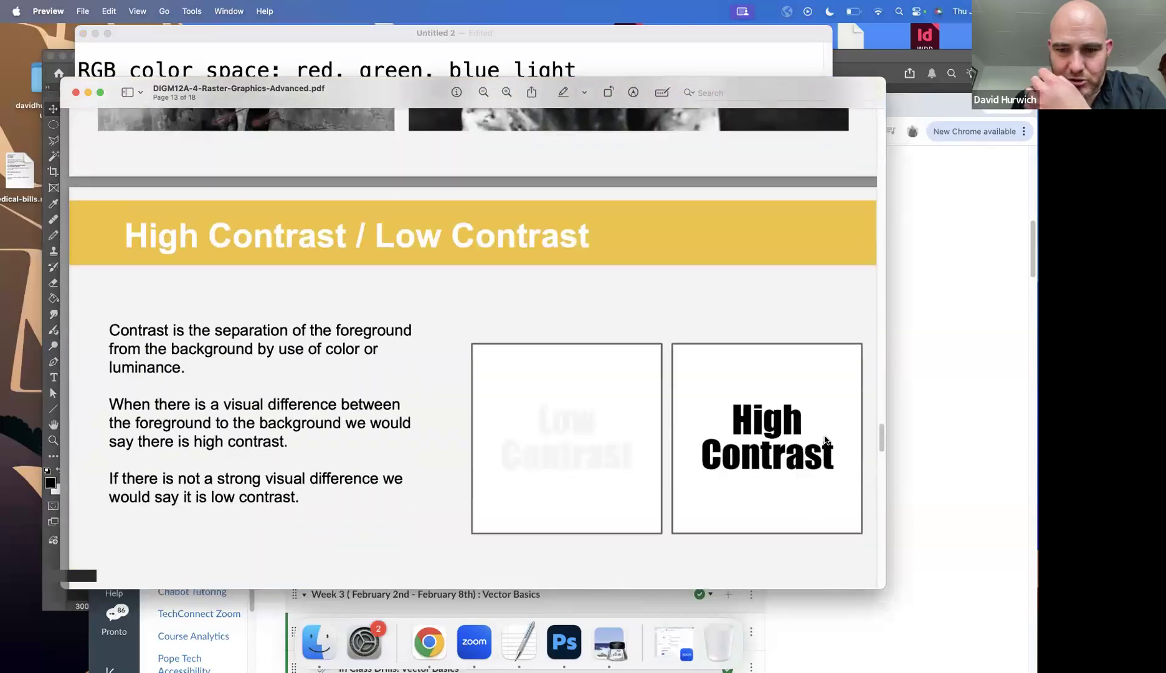
scroll(776, 439, "up", 15)
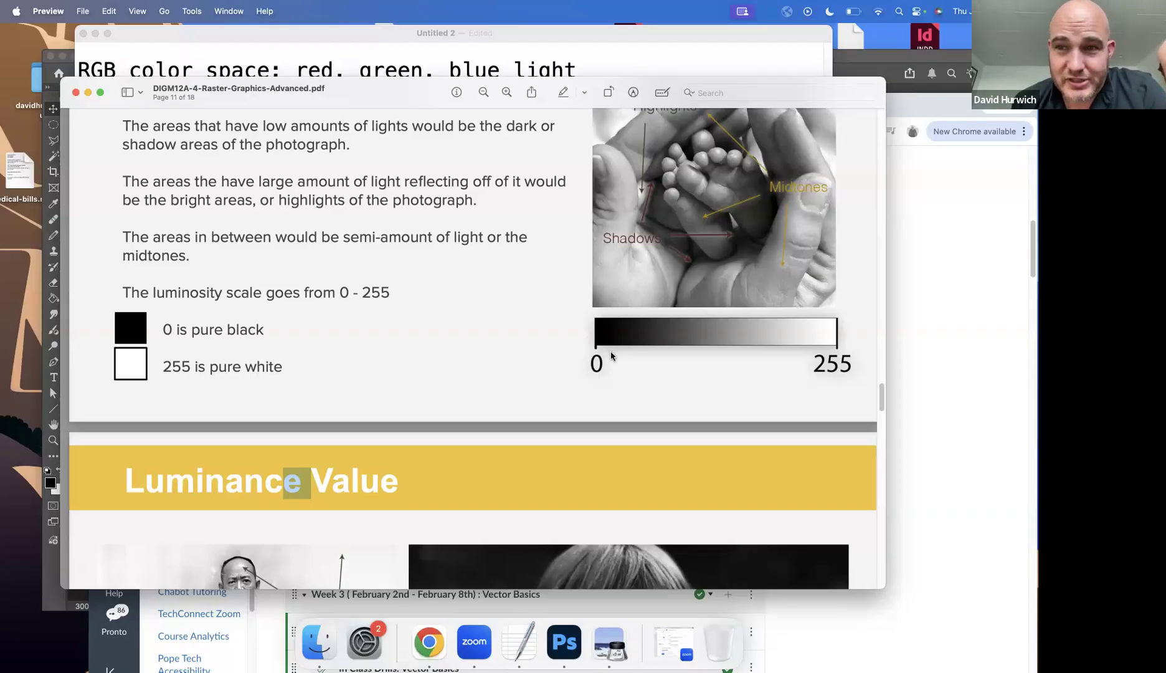
Return to Photoshop and delete the Black & White adjustment layer above the robot layer
left_click(569, 647)
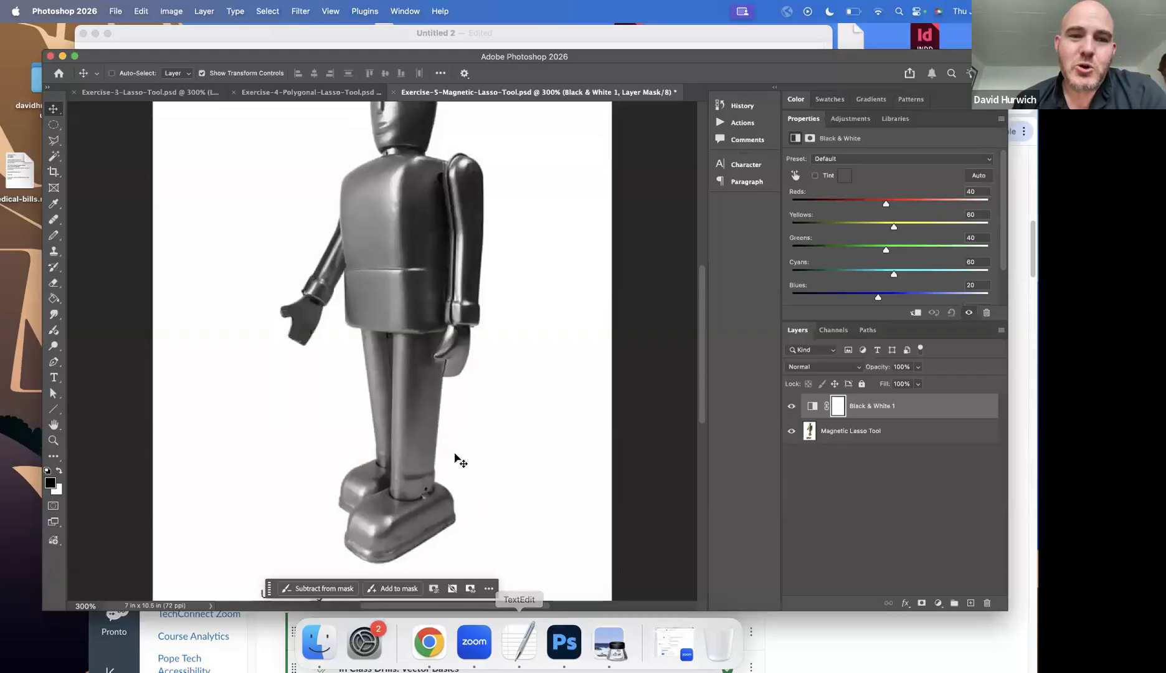
scroll(456, 458, "up", 3)
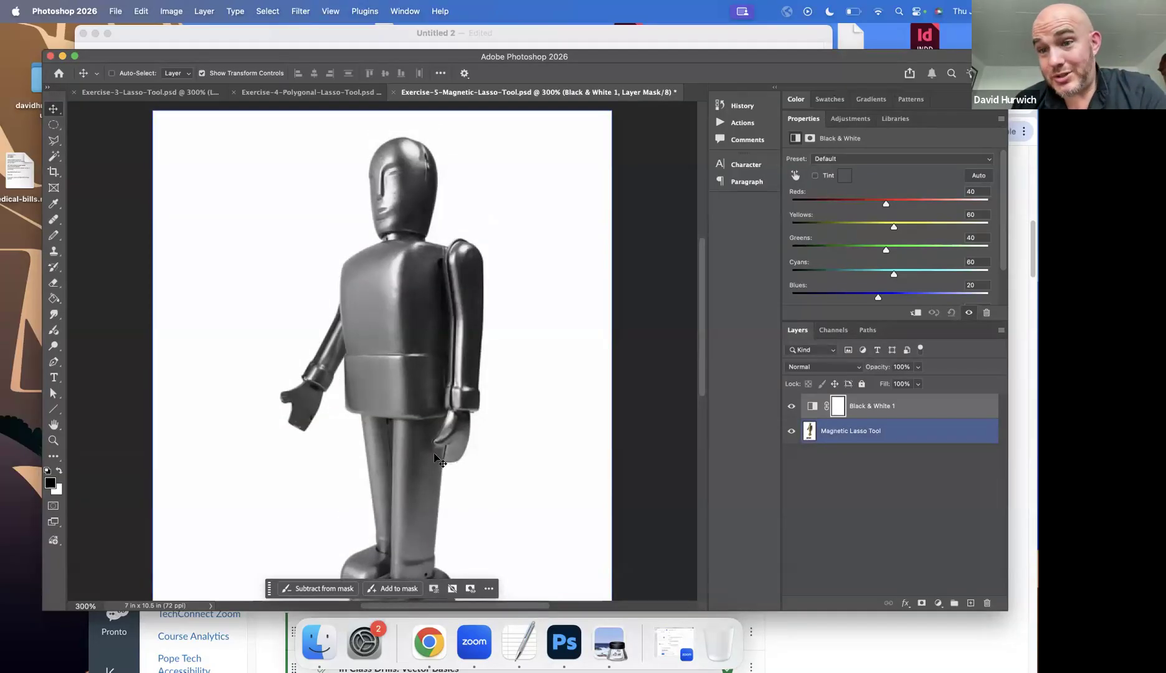
left_click(874, 412)
left_click_drag(980, 542, 986, 603)
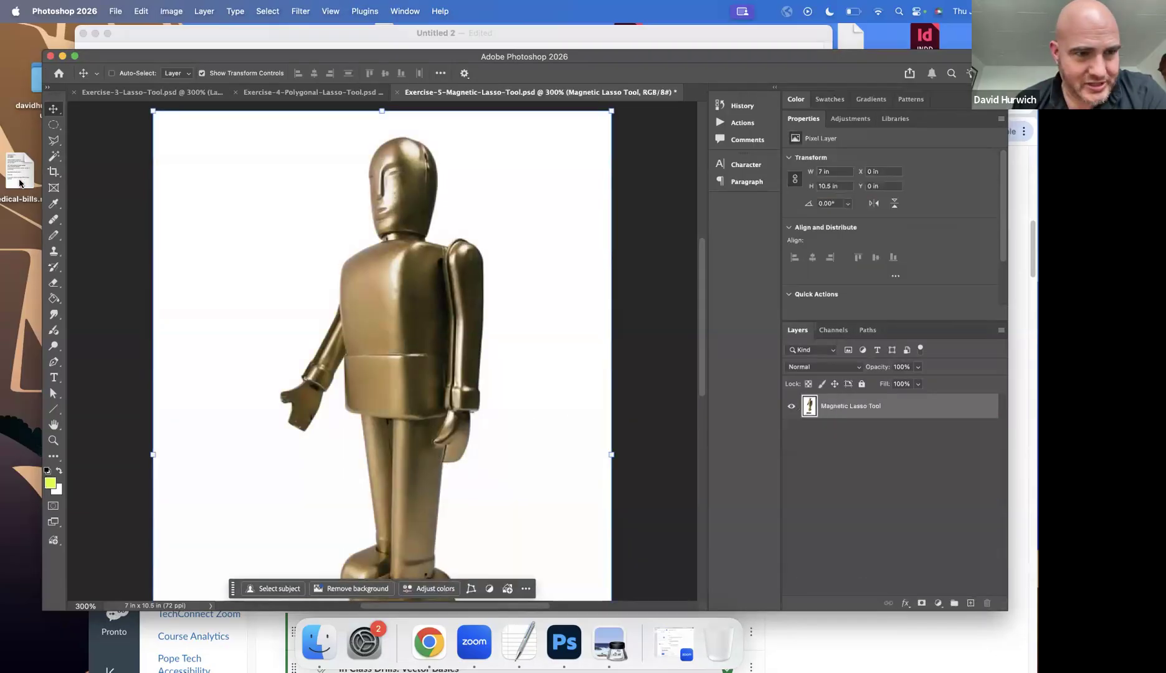
Choose the Magnetic Lasso tool, try tracing the robot from its outstretched hand up over the head, and discard the path
left_click(54, 143)
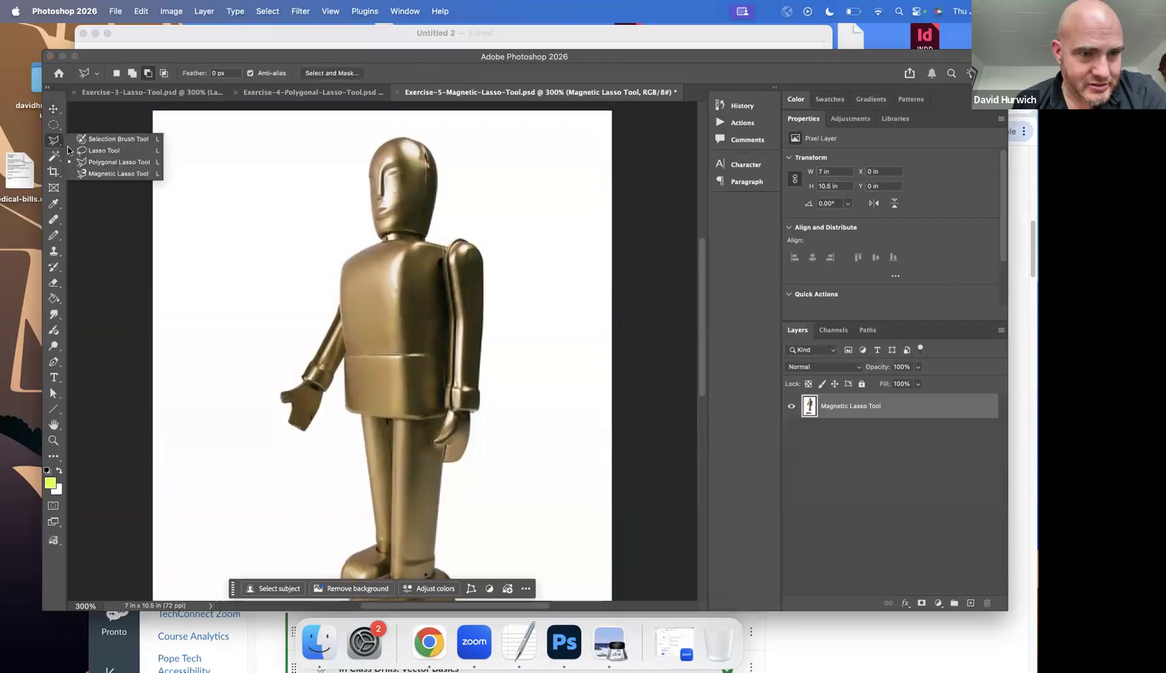
left_click(85, 175)
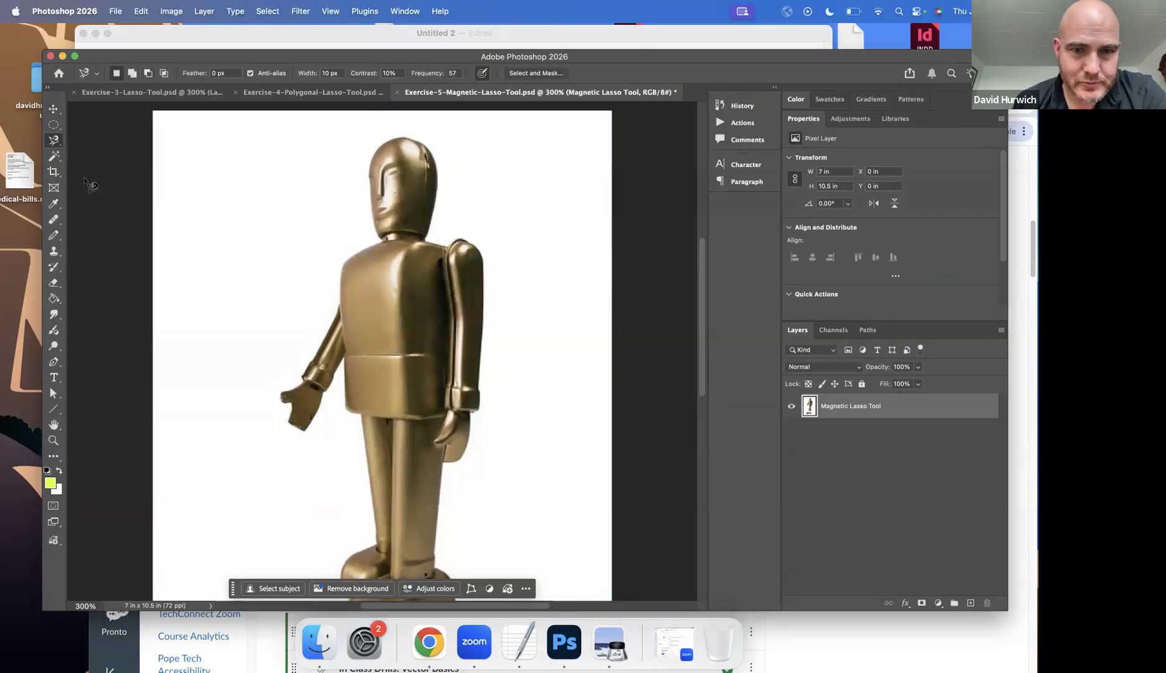
left_click(287, 422)
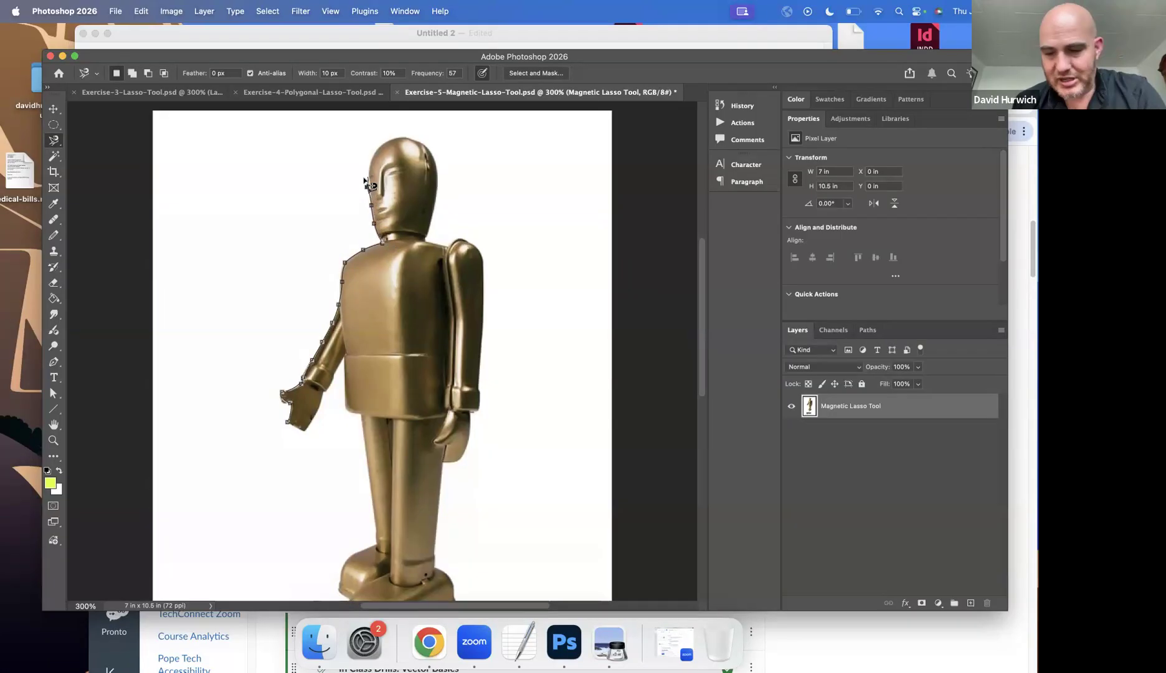
scroll(366, 188, "up", 5)
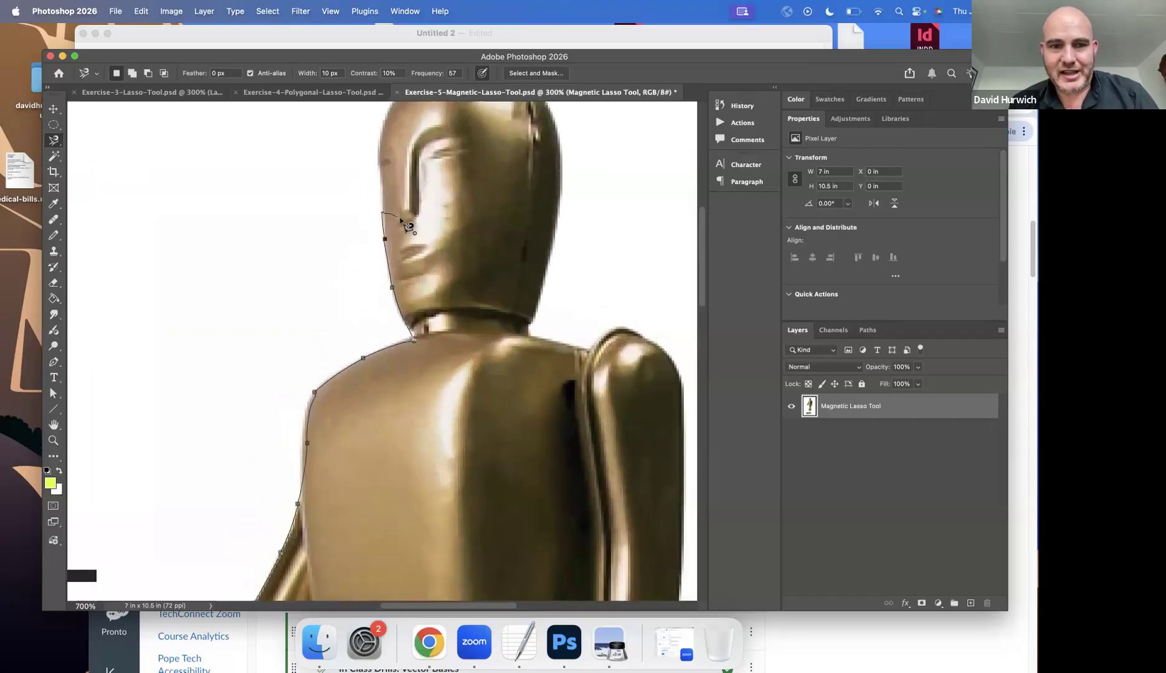
scroll(334, 320, "up", 3)
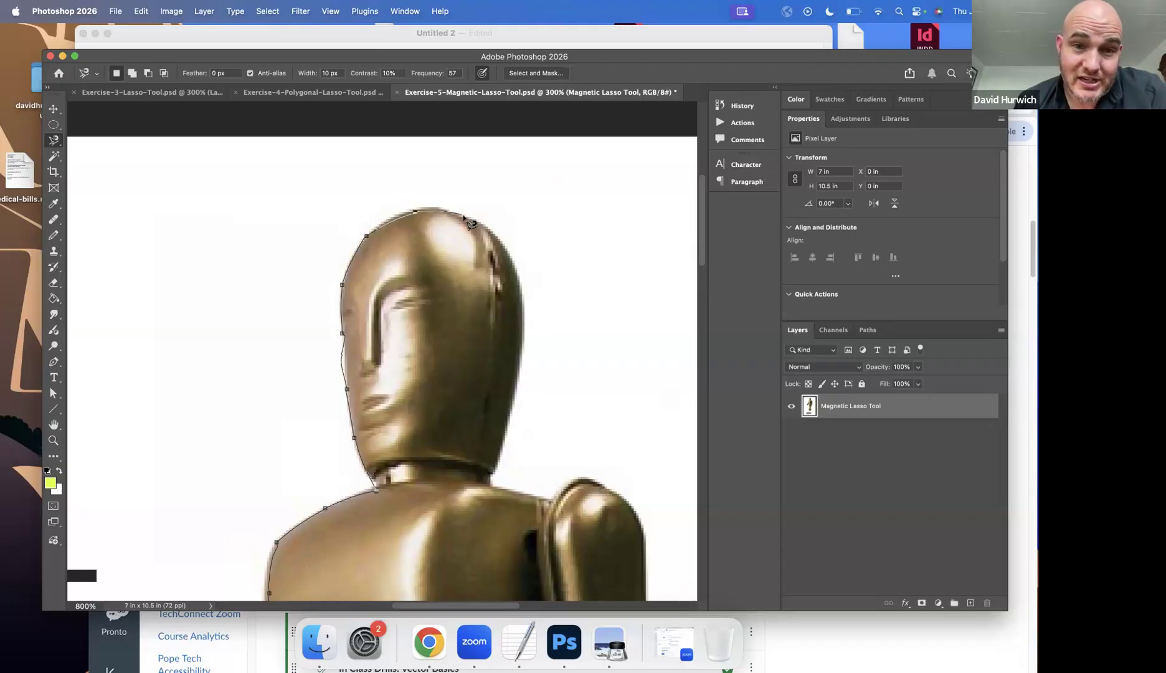
key("Escape")
key("super+z")
key("super+z")
Retrace the robot with the Magnetic Lasso from its outstretched hand up the arm and over the head
key("super+minus")
key("super+minus")
key("super+minus")
key("super+minus")
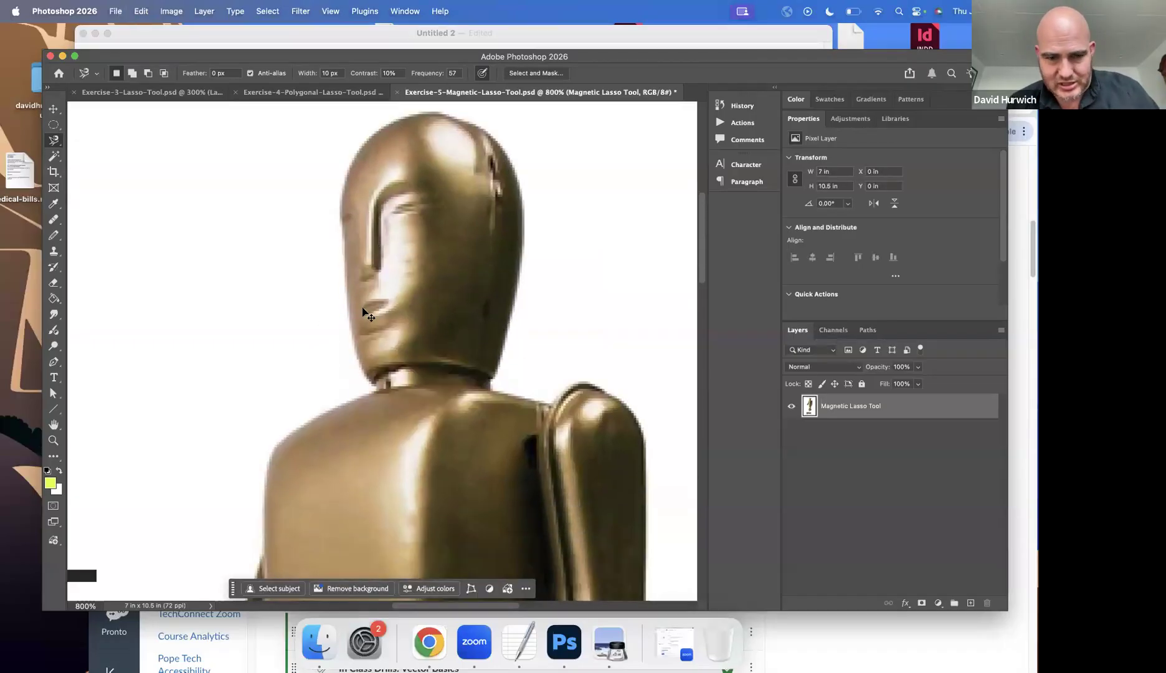
key("super+minus")
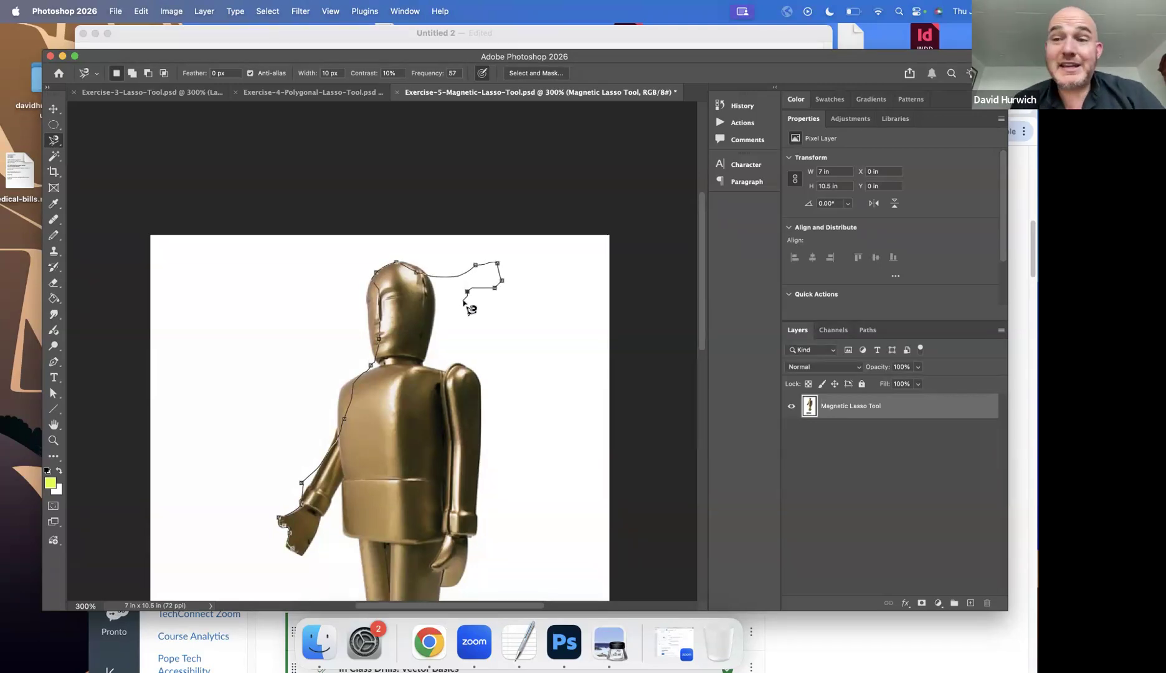
Remove the stray anchor points beside the head and complete the outline around the body and feet, closing it at the starting hand
key("BackSpace")
key("BackSpace")
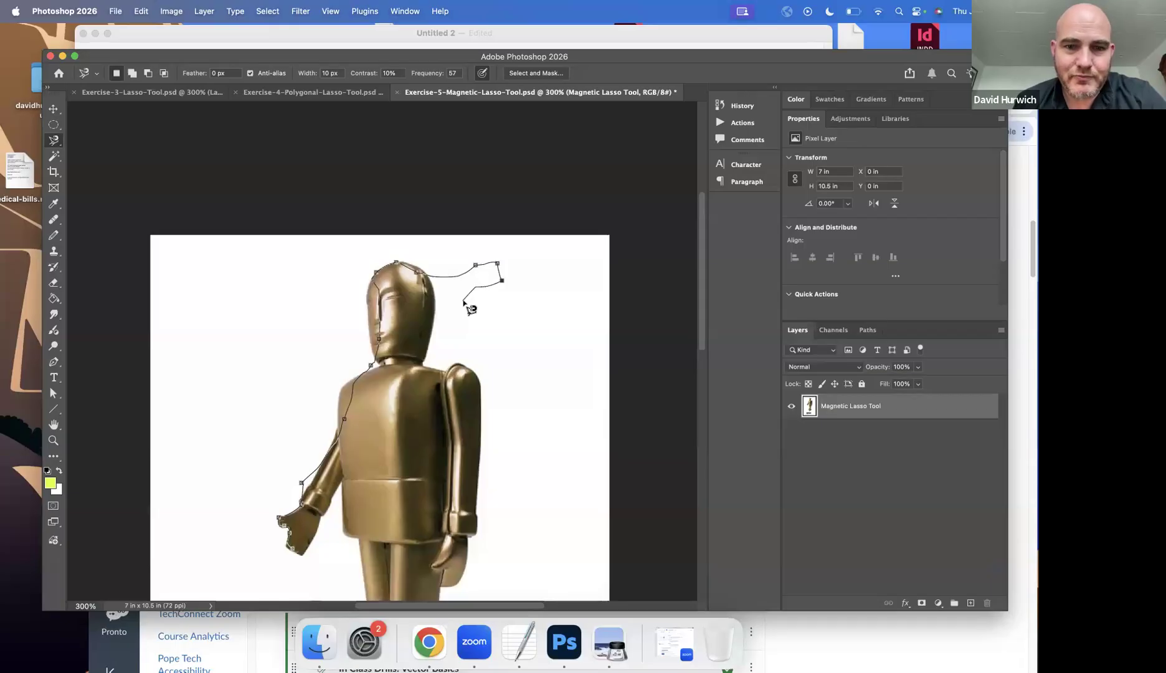
key("BackSpace")
key("BackSpace")
key("BackSpace")
key("BackSpace")
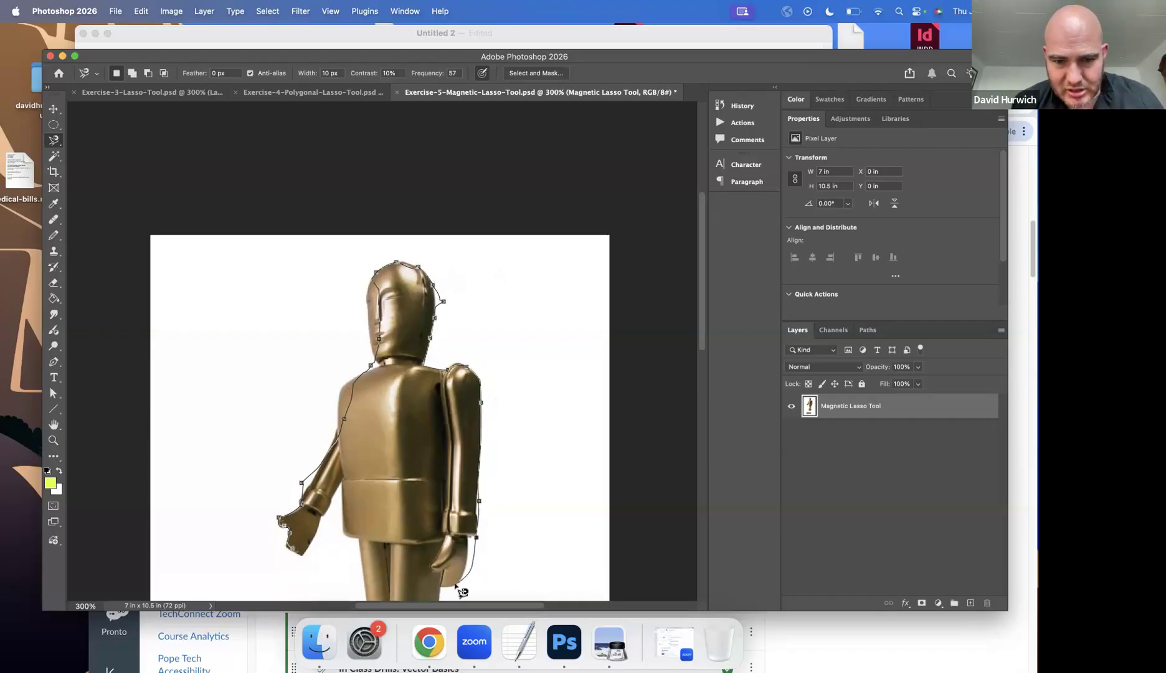
scroll(461, 579, "down", 5)
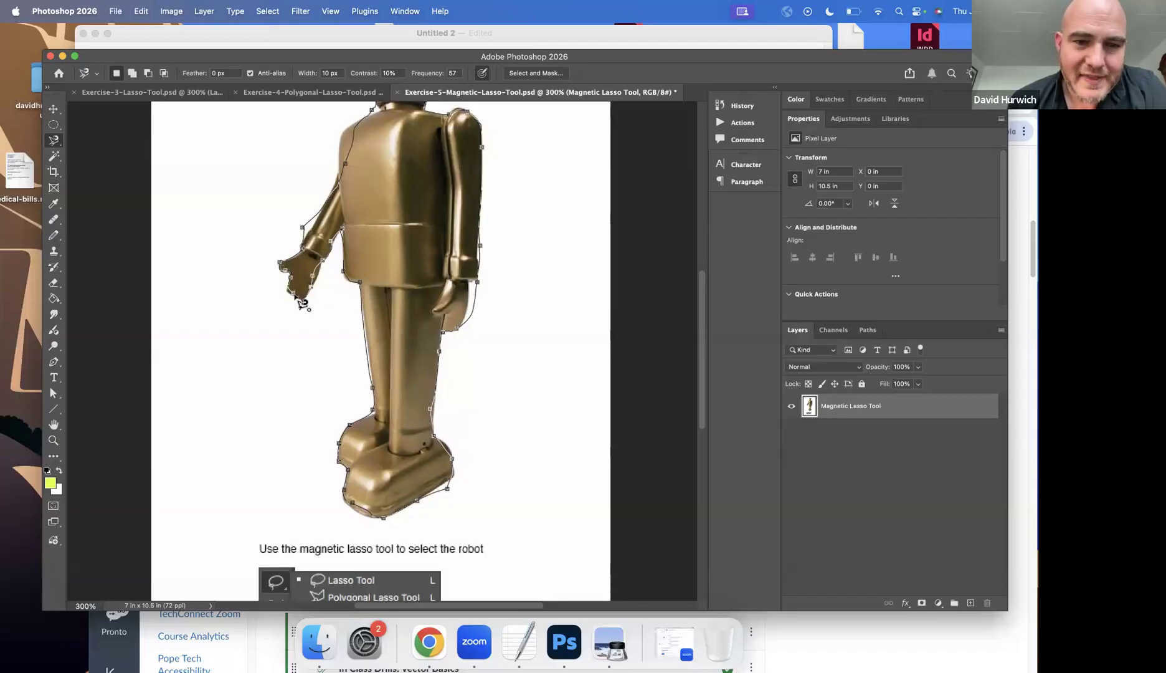
left_click(295, 297)
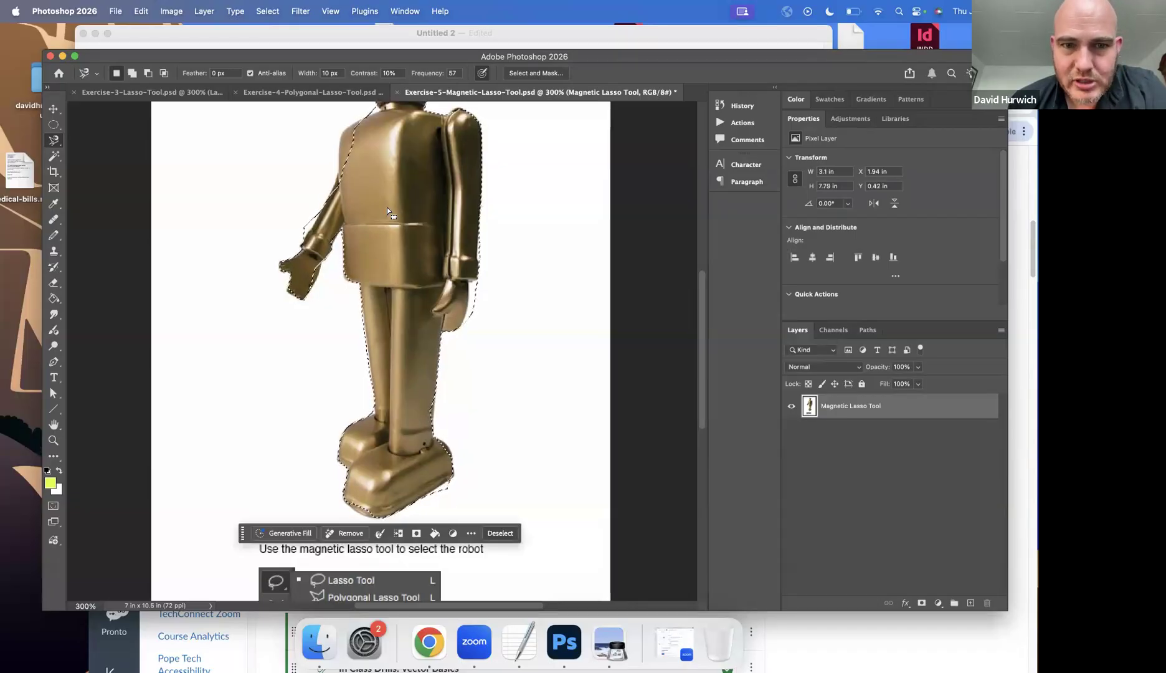
Deselect the robot and set the Magnetic Lasso width to 40 px
scroll(388, 207, "up", 3)
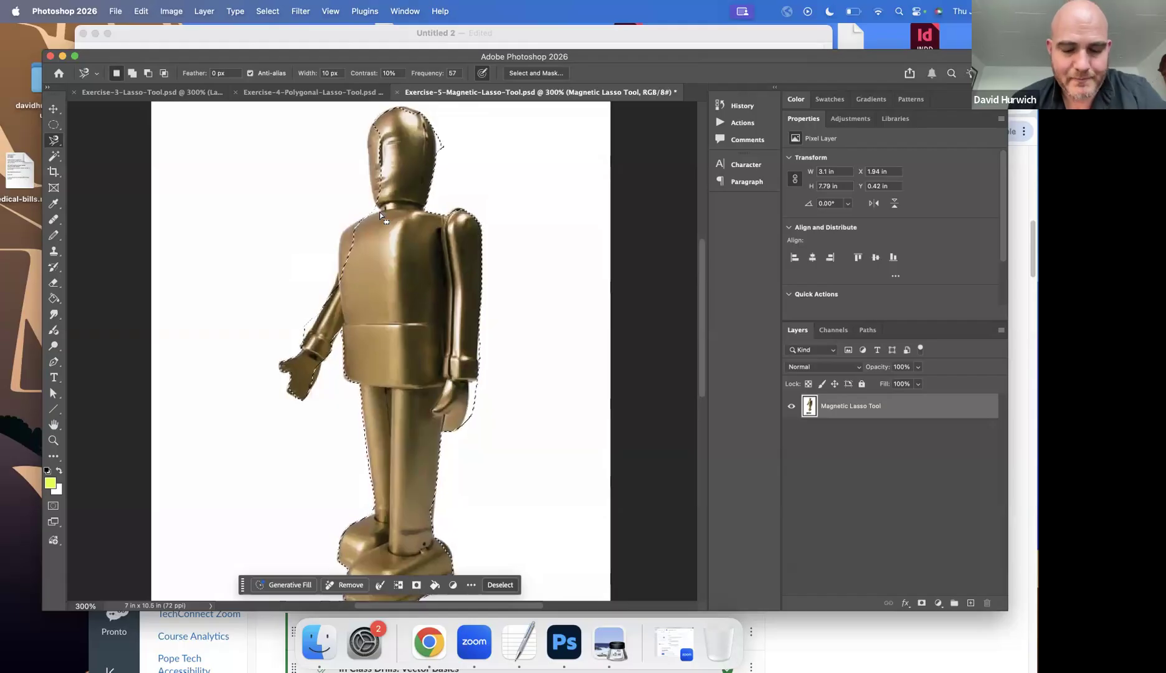
key("super+d")
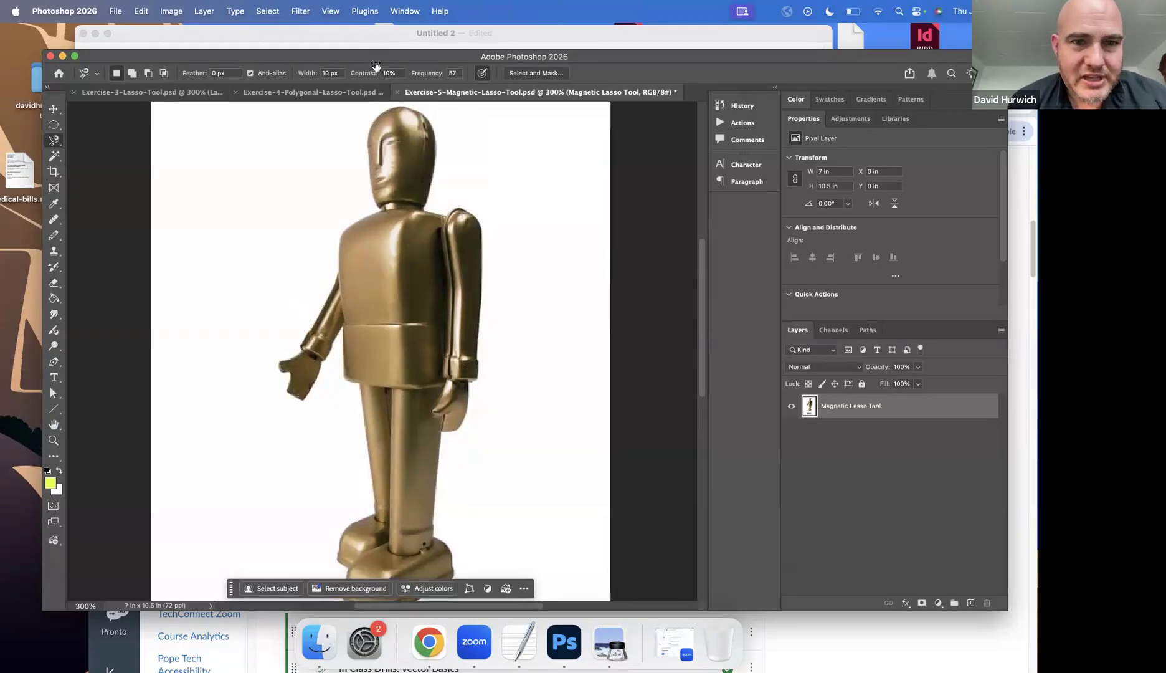
left_click(452, 74)
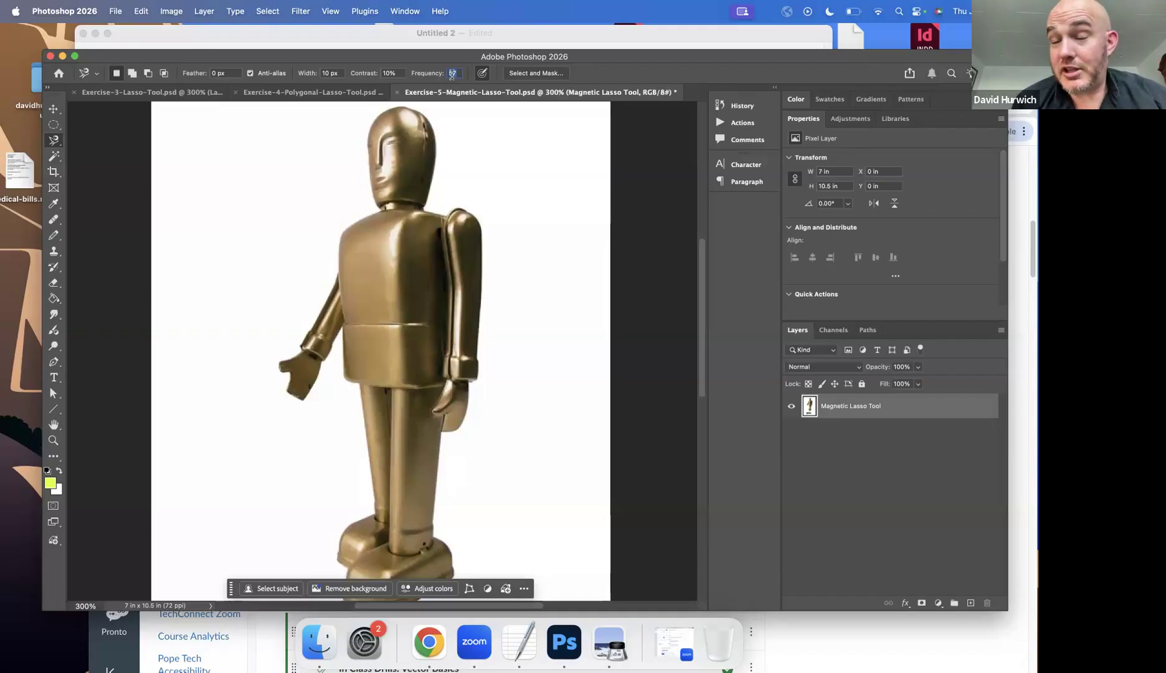
left_click(321, 70)
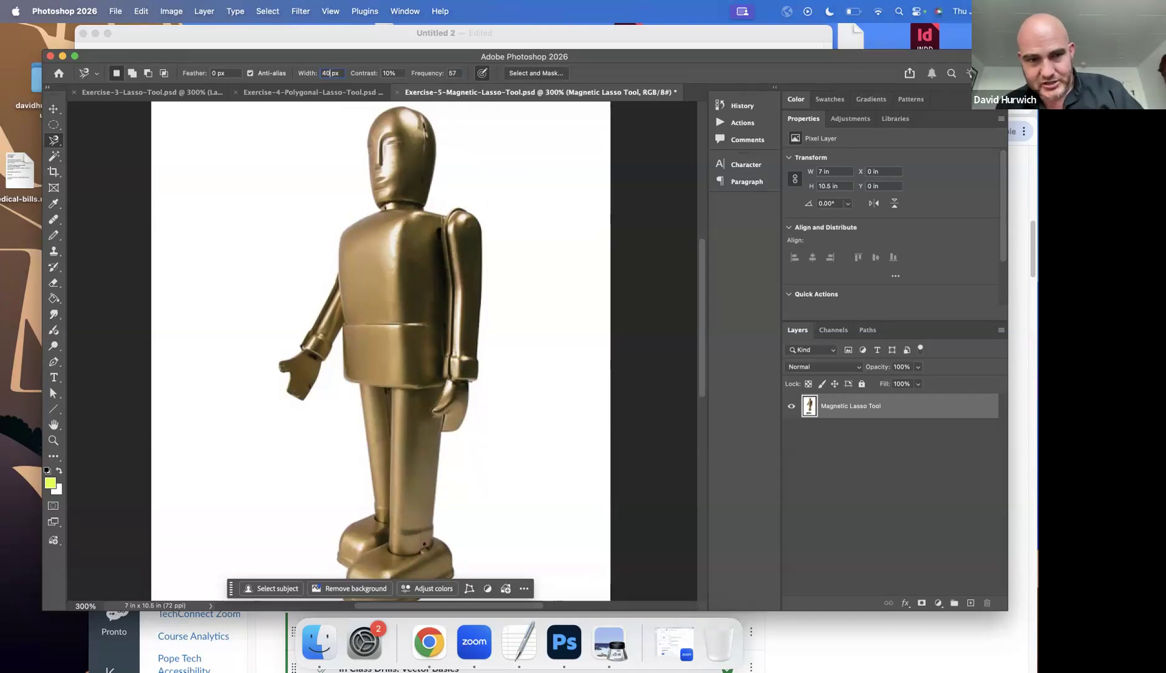
Trace the robot's edge with the Magnetic Lasso from the outstretched hand over the shoulder and around the head to the opposite arm
left_click(277, 363)
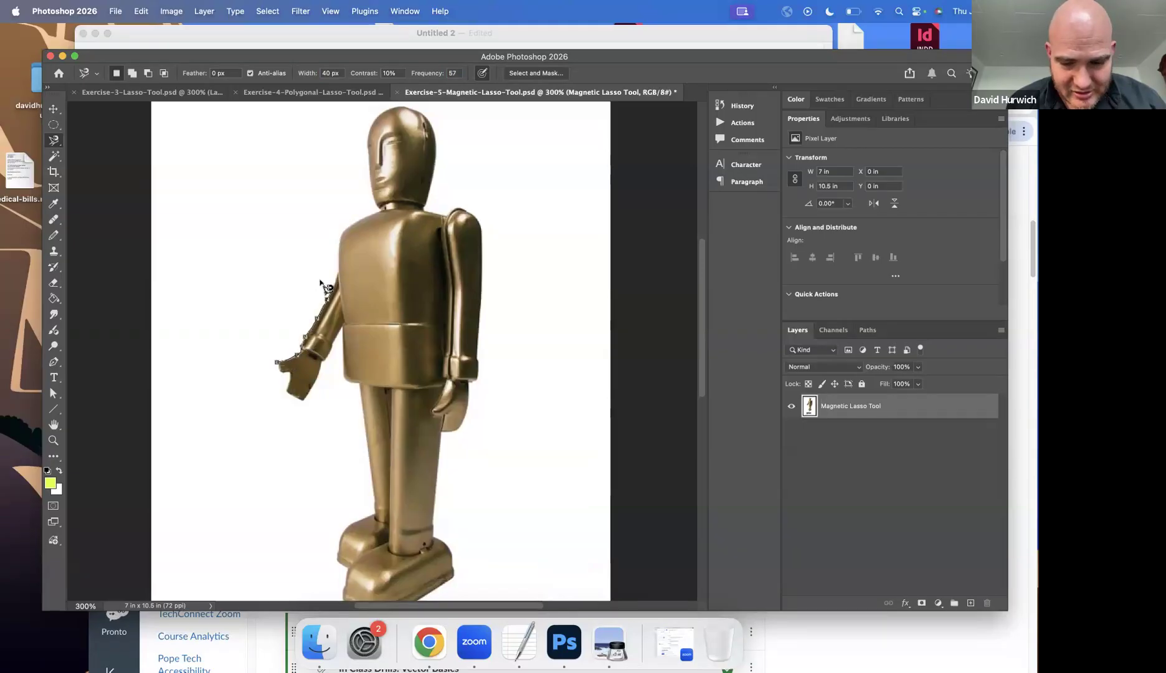
scroll(320, 282, "up", 10)
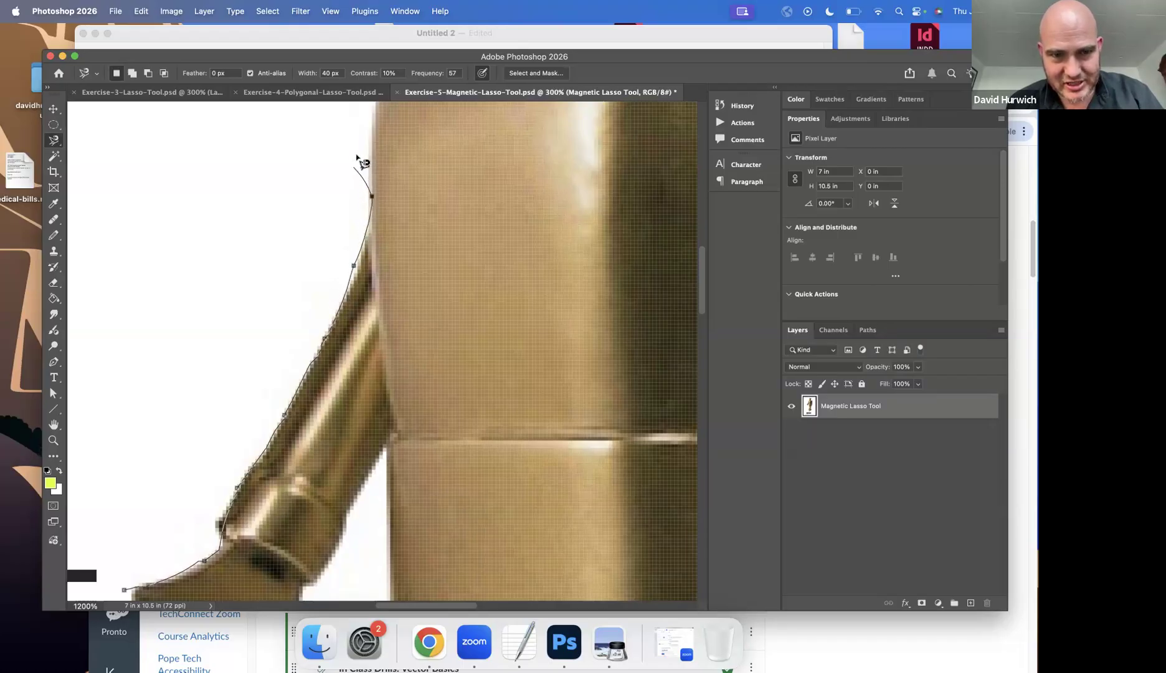
key("space")
left_click_drag(365, 186, 304, 387)
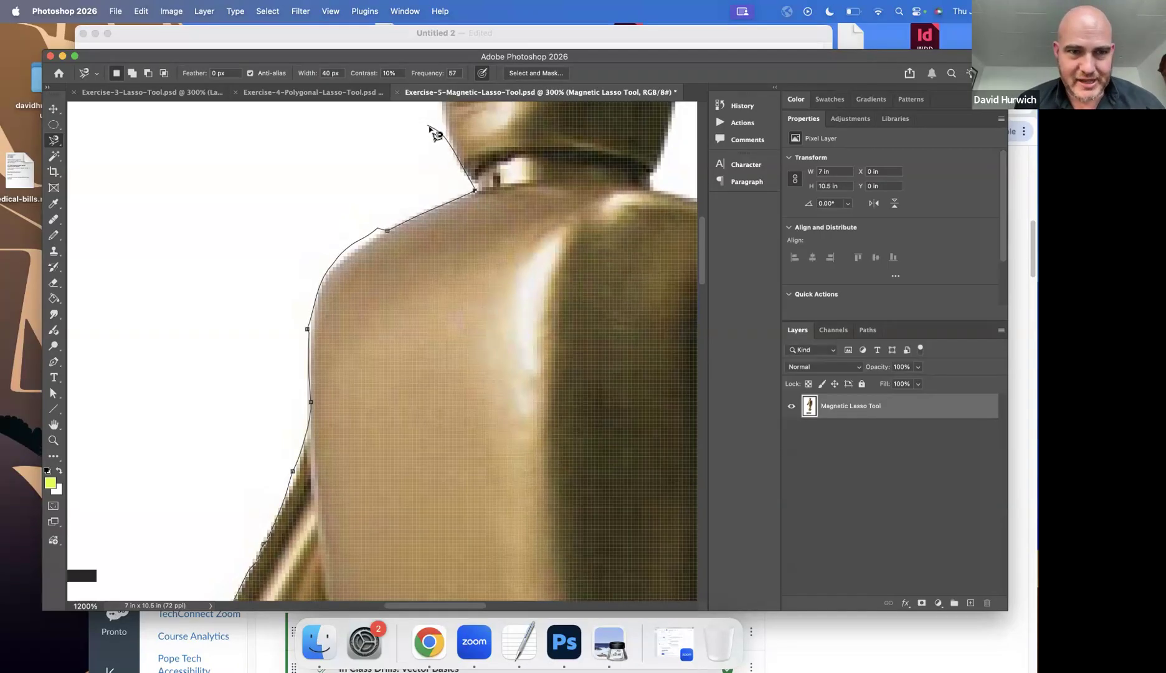
left_click_drag(429, 130, 321, 292)
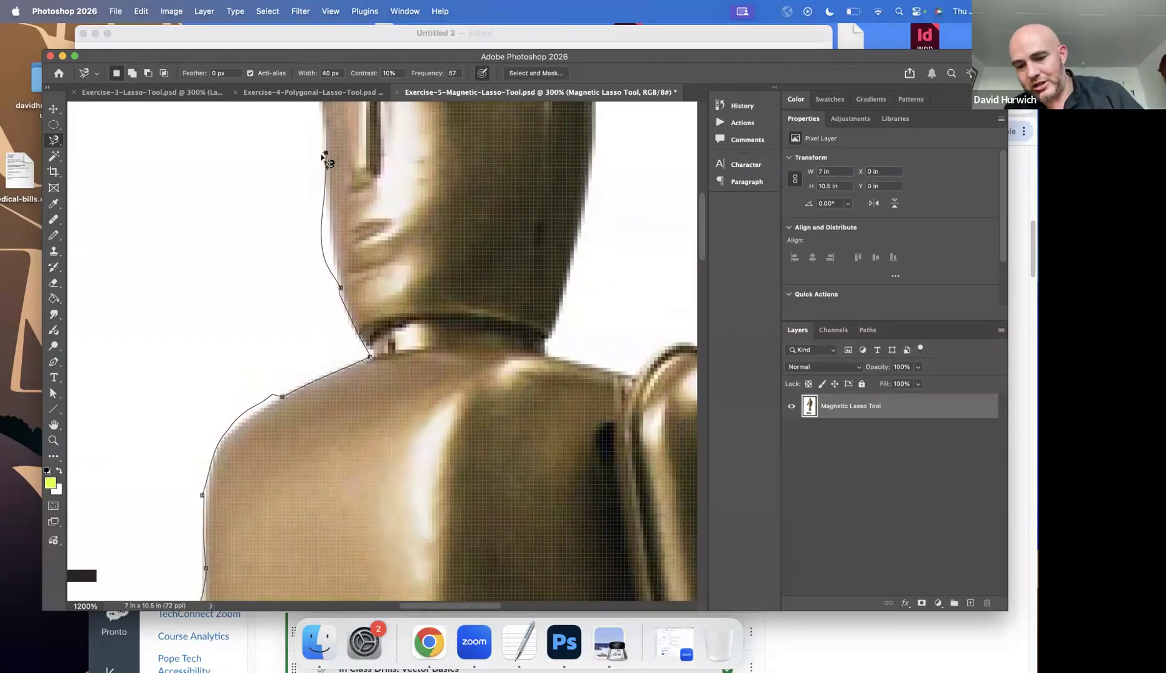
left_click(322, 154, "alt")
left_click(322, 154, "alt")
left_click(322, 153, "alt")
left_click_drag(320, 146, 294, 285)
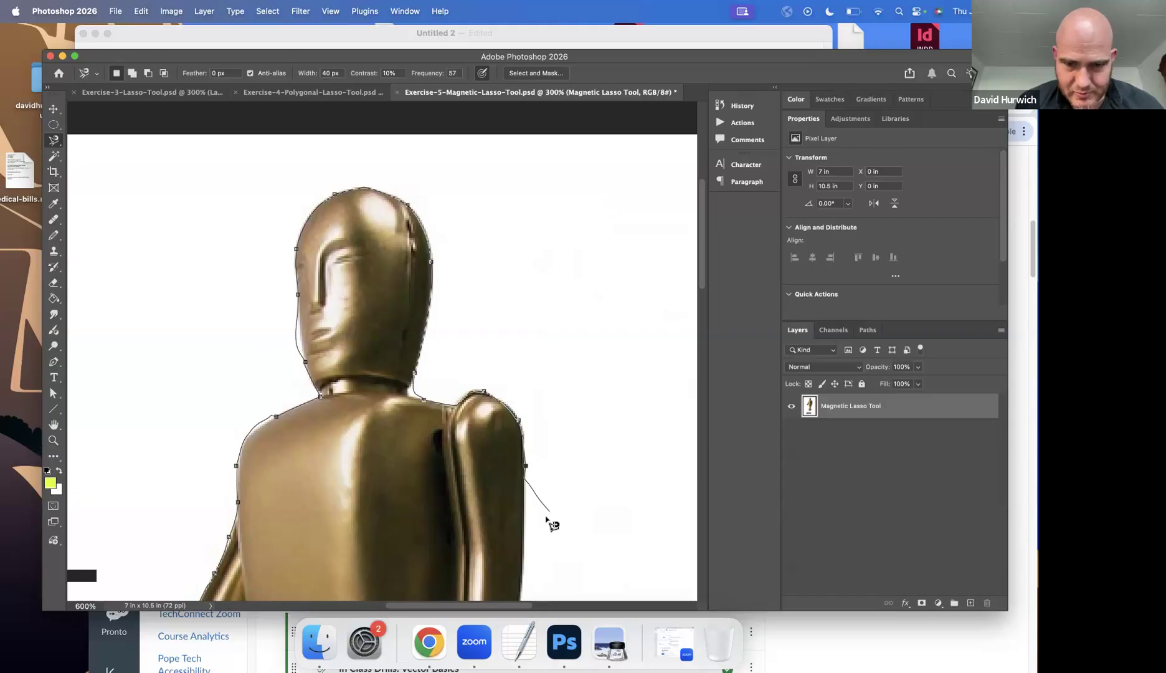
End the Magnetic Lasso path partway down the hanging arm and close the selection across the robot's torso
left_click_drag(544, 509, 605, 319)
left_click(599, 351, "alt")
left_click(598, 351, "alt")
left_click(599, 351, "alt")
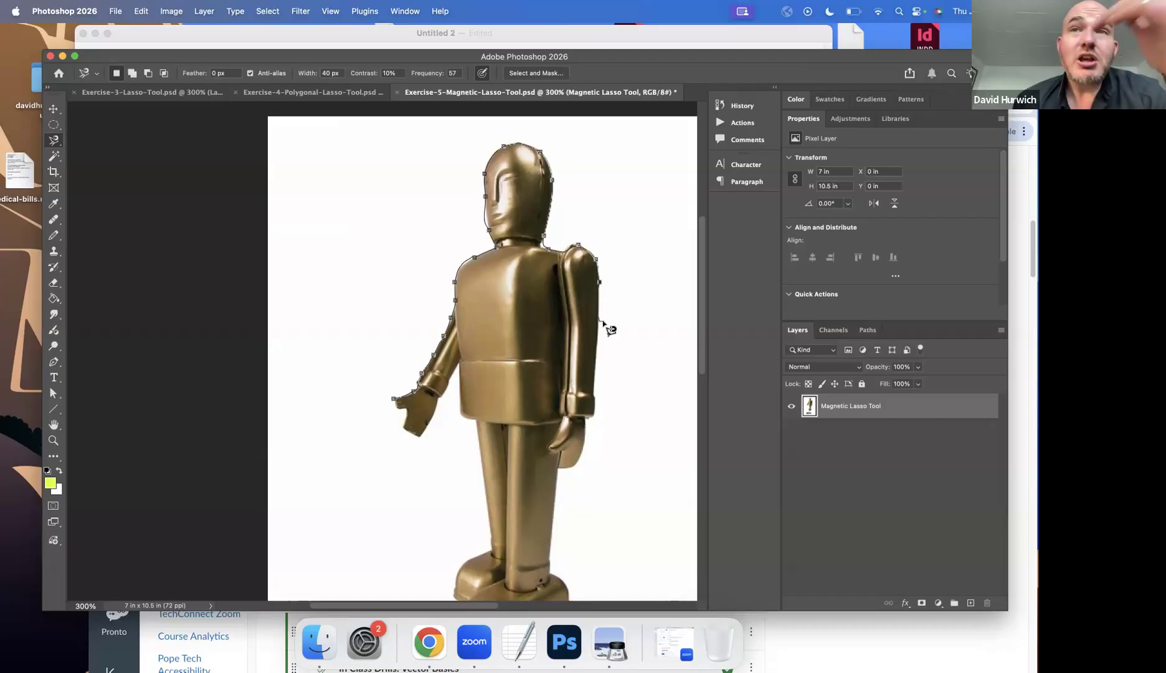
double_click(603, 321)
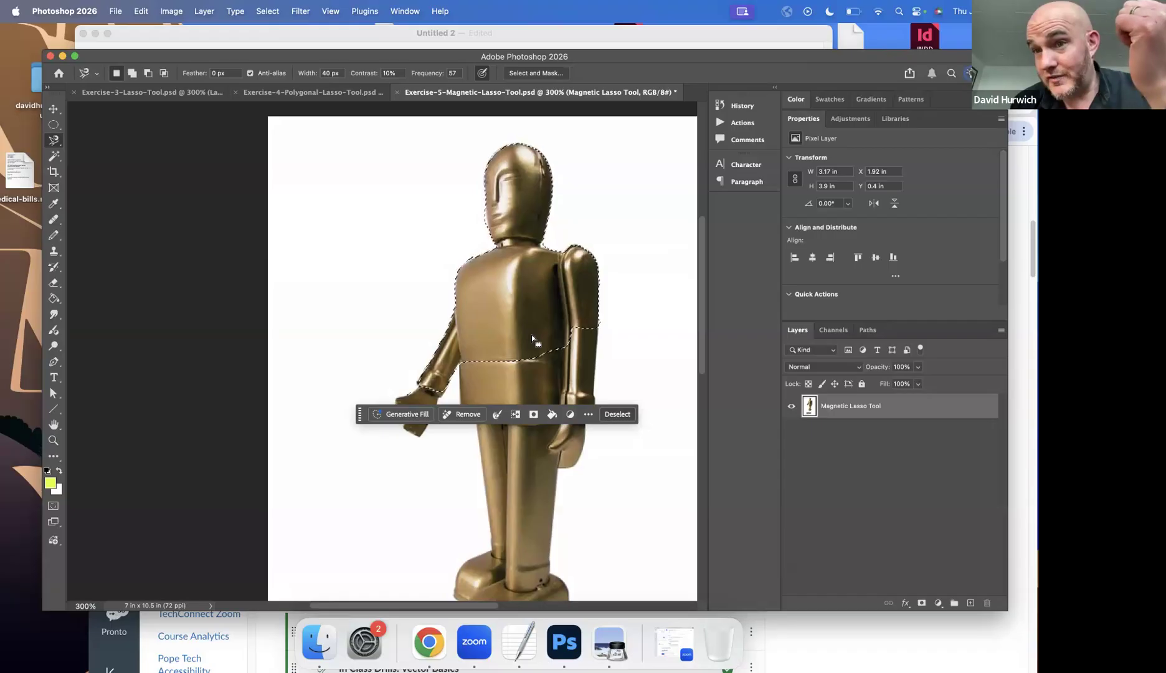
Look through the exercise files in the DIGM12A-2-Photoshop-Selections folder in Finder and return to Photoshop
left_click(330, 648)
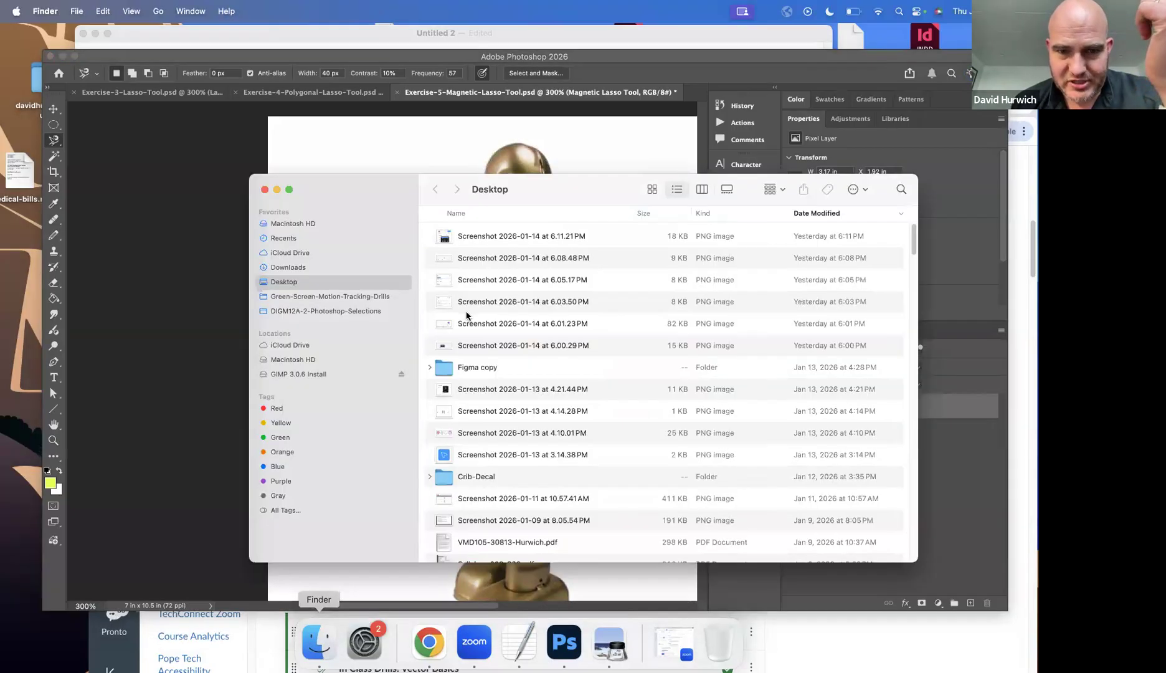
left_click(362, 310)
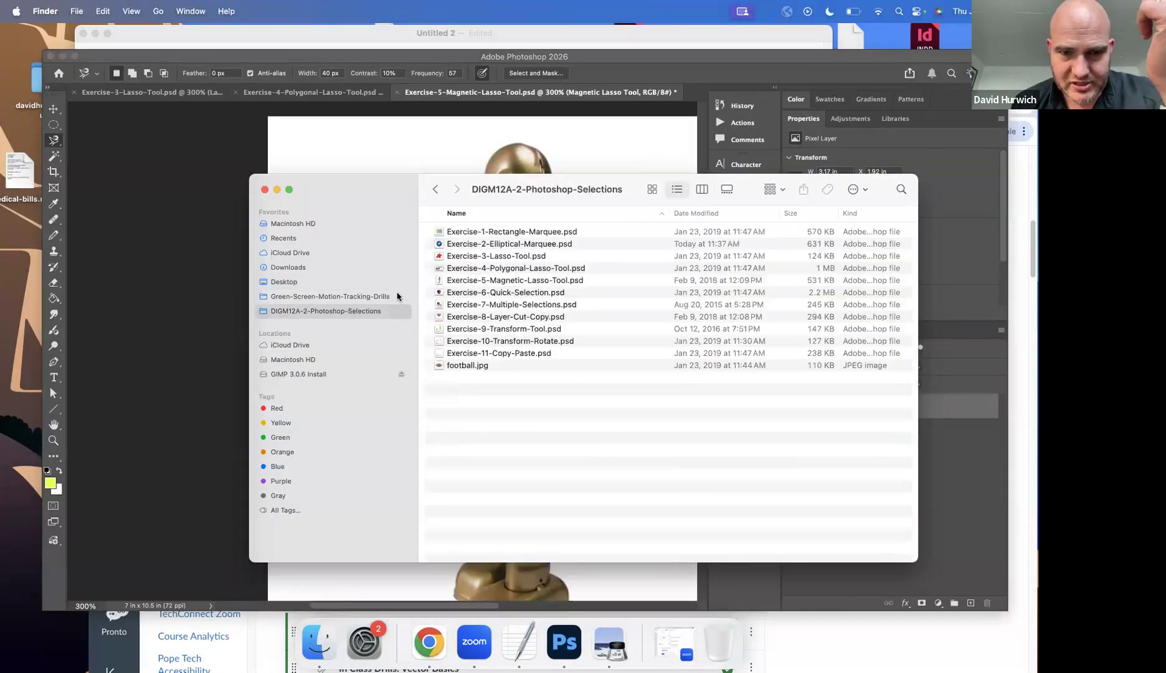
left_click(692, 118)
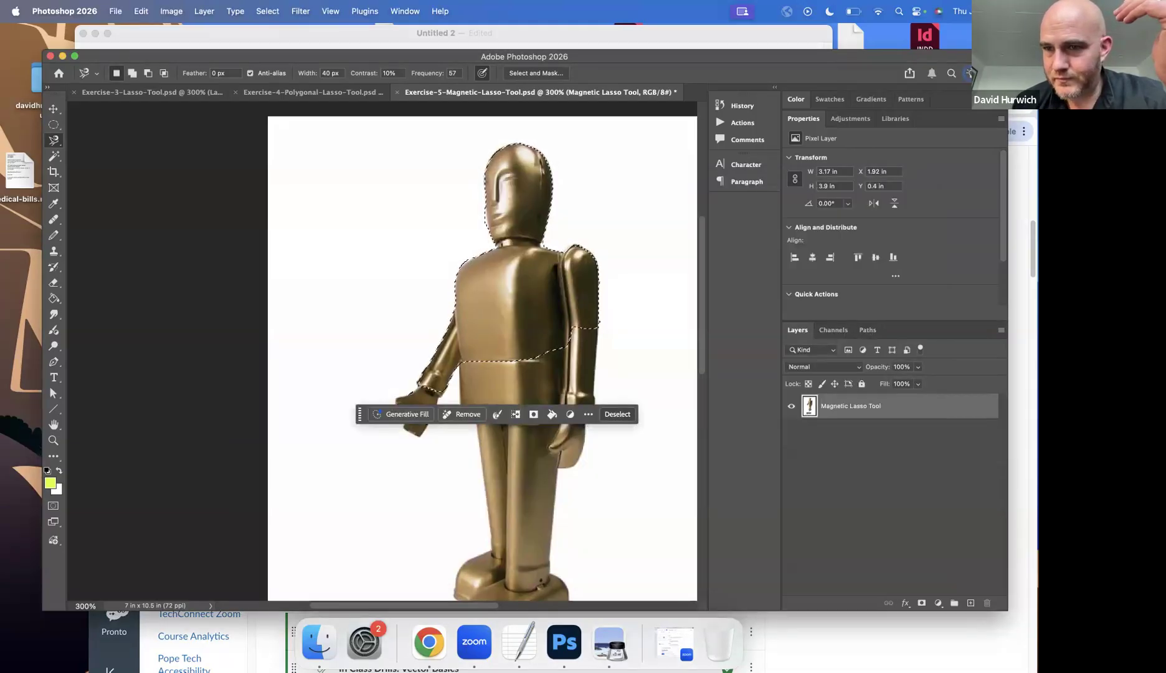